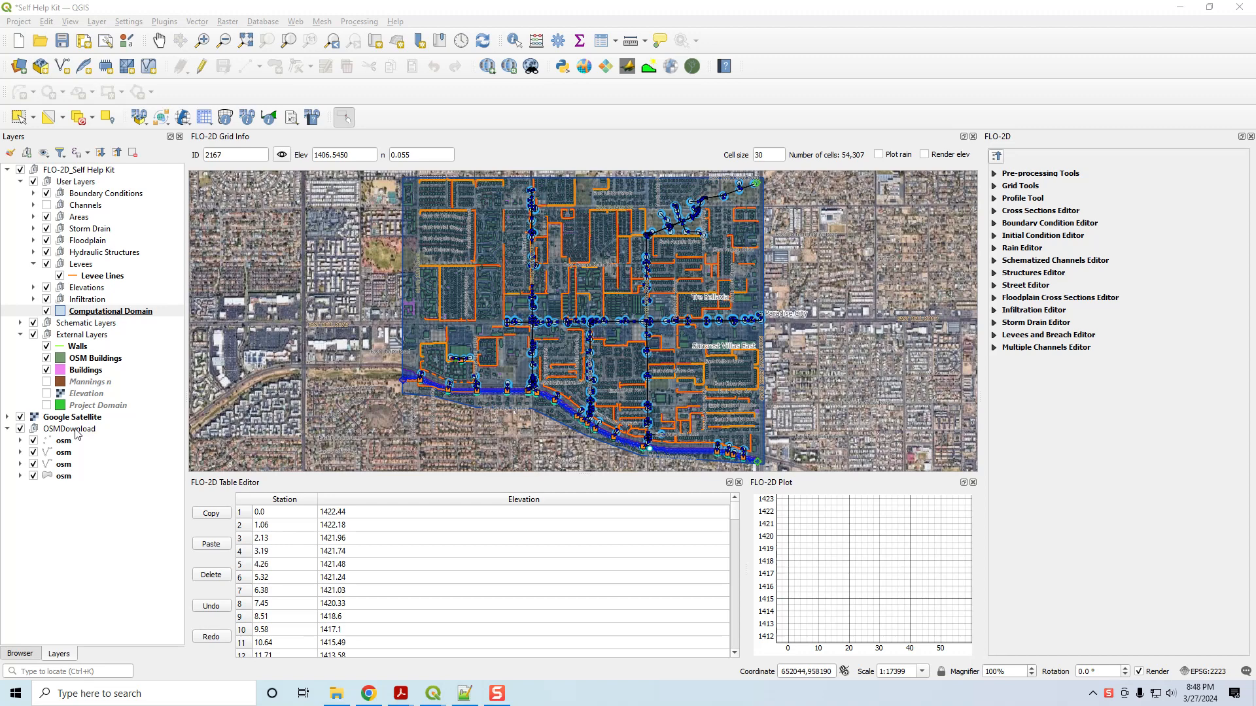
Delete the OSMDownload group and its four osm layers from the Layers panel.
left_click(75, 431)
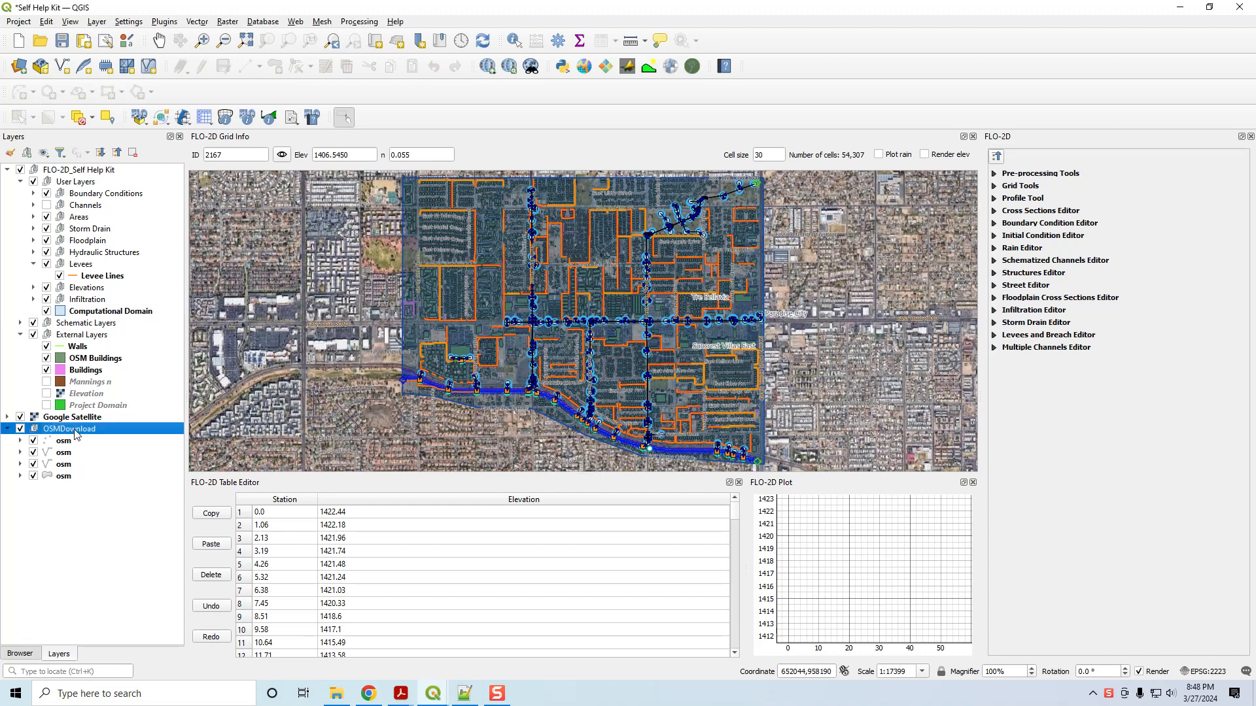
right_click(76, 434)
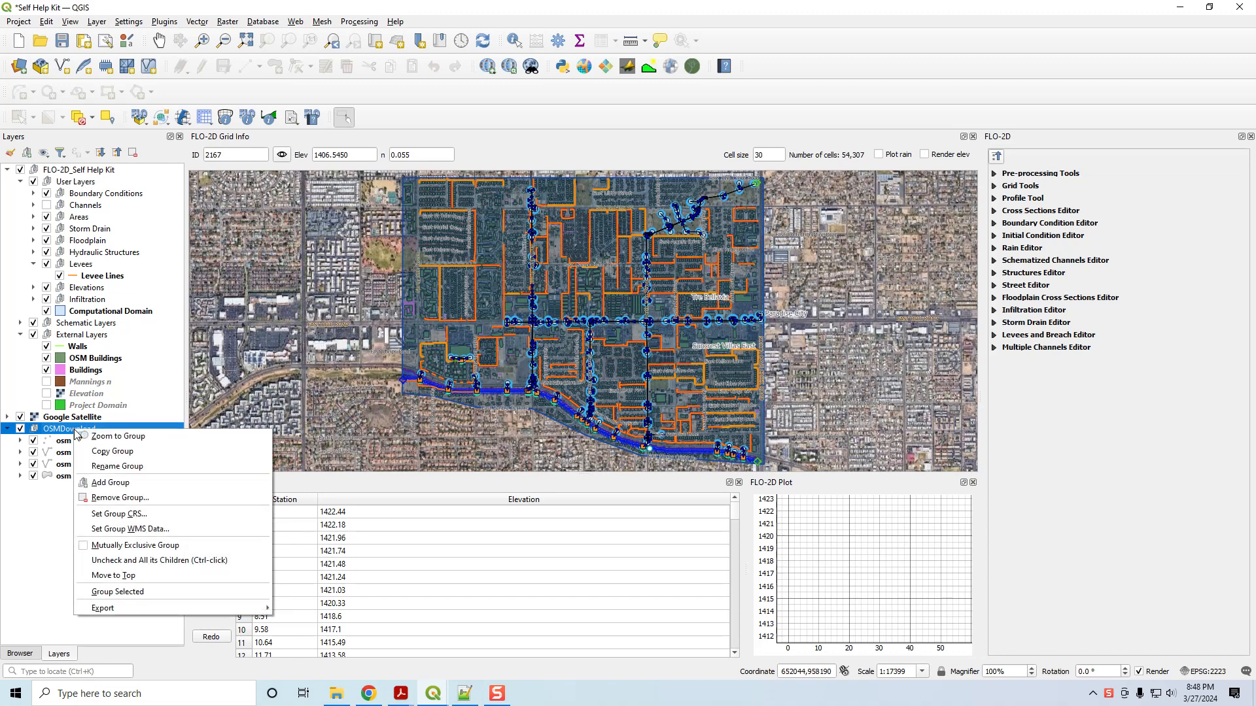
left_click(119, 499)
left_click(632, 355)
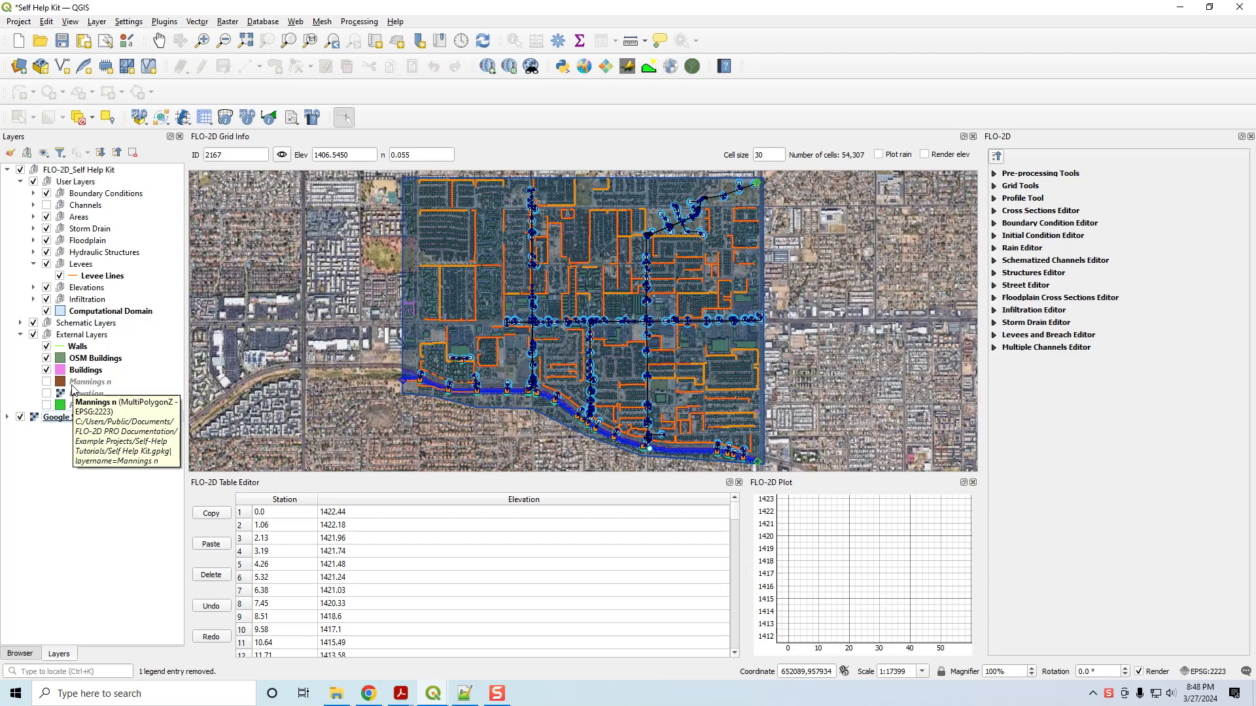
Save the project and hide the Walls, OSM Buildings and Buildings layers.
left_click(62, 41)
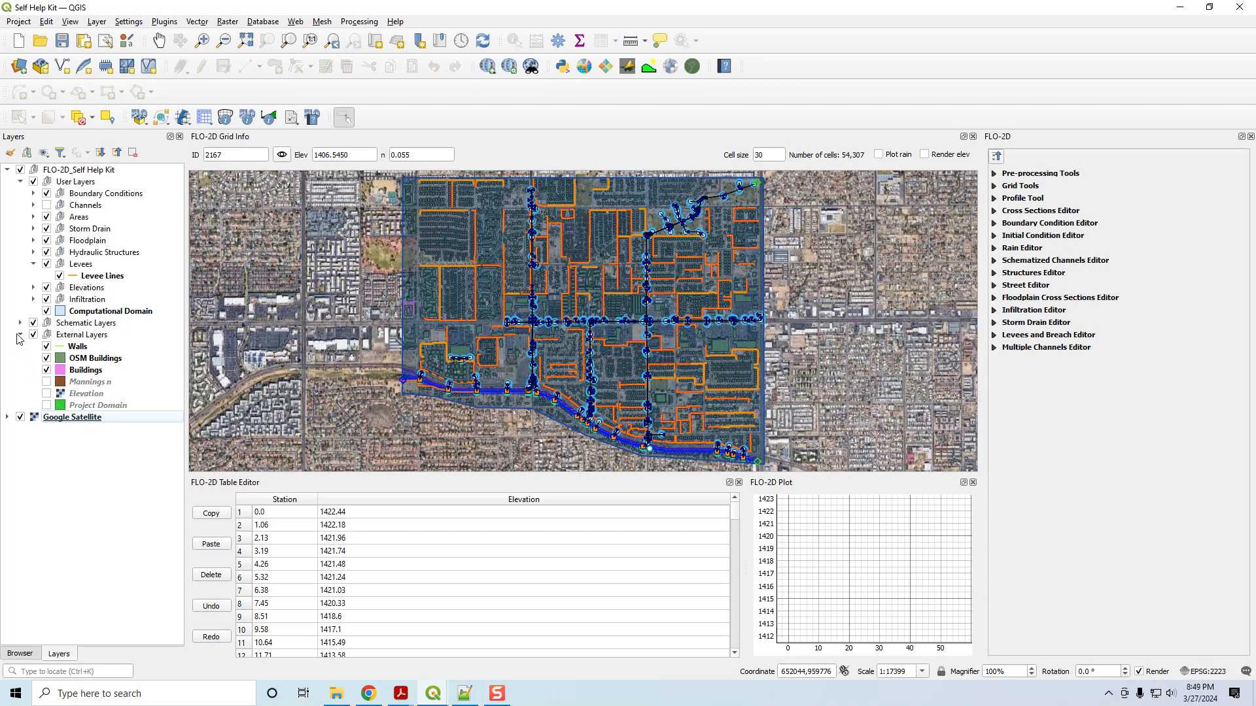
left_click(46, 346)
left_click(47, 358)
left_click(47, 370)
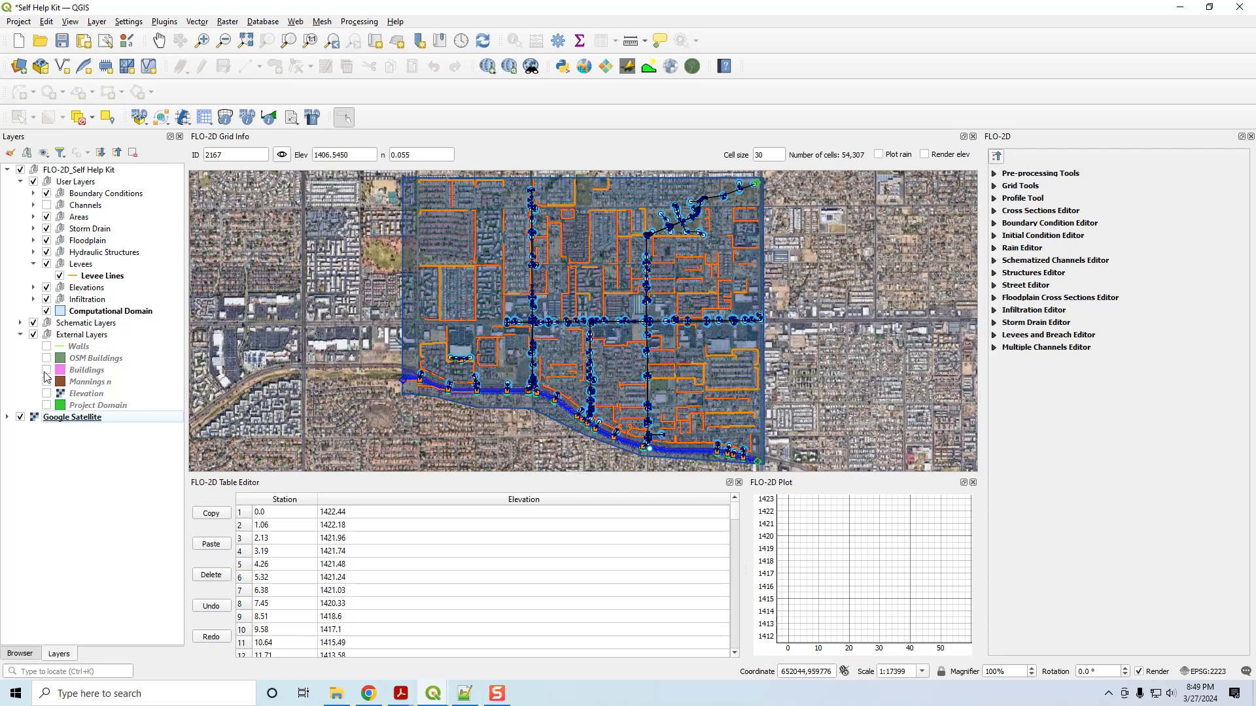
left_click(20, 334)
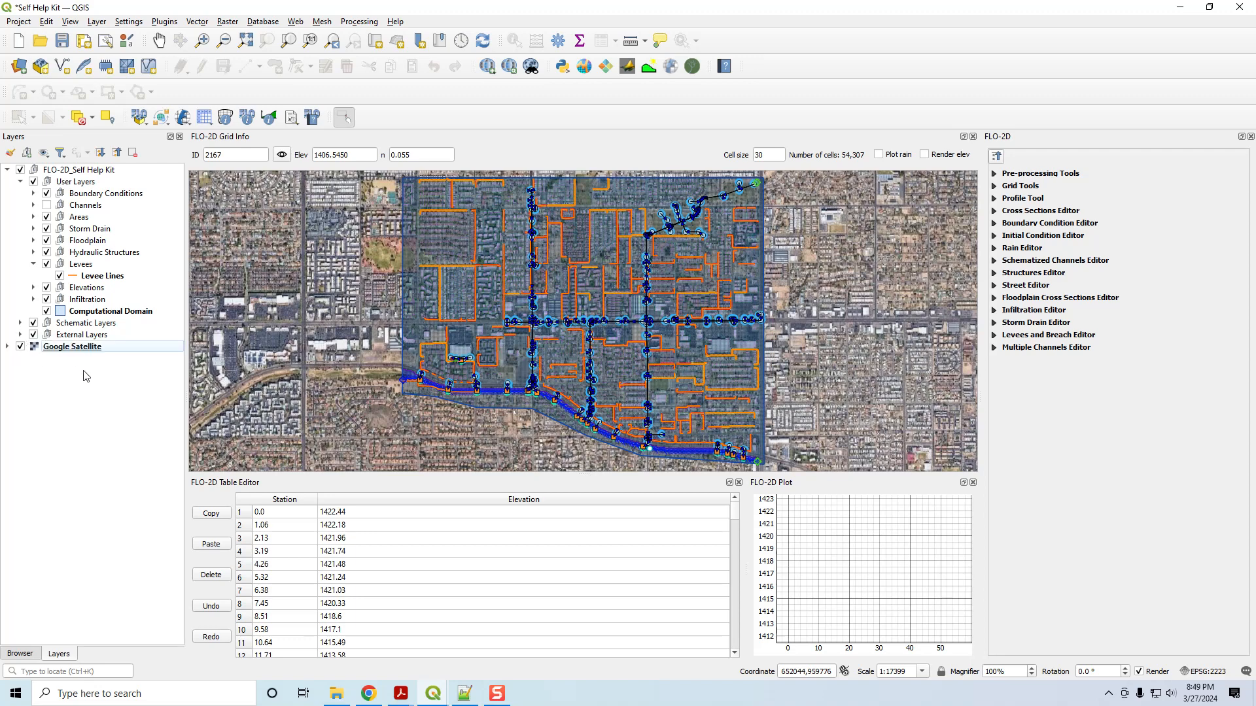
Switch on the Blocked Areas layer in the Areas group.
left_click(34, 217)
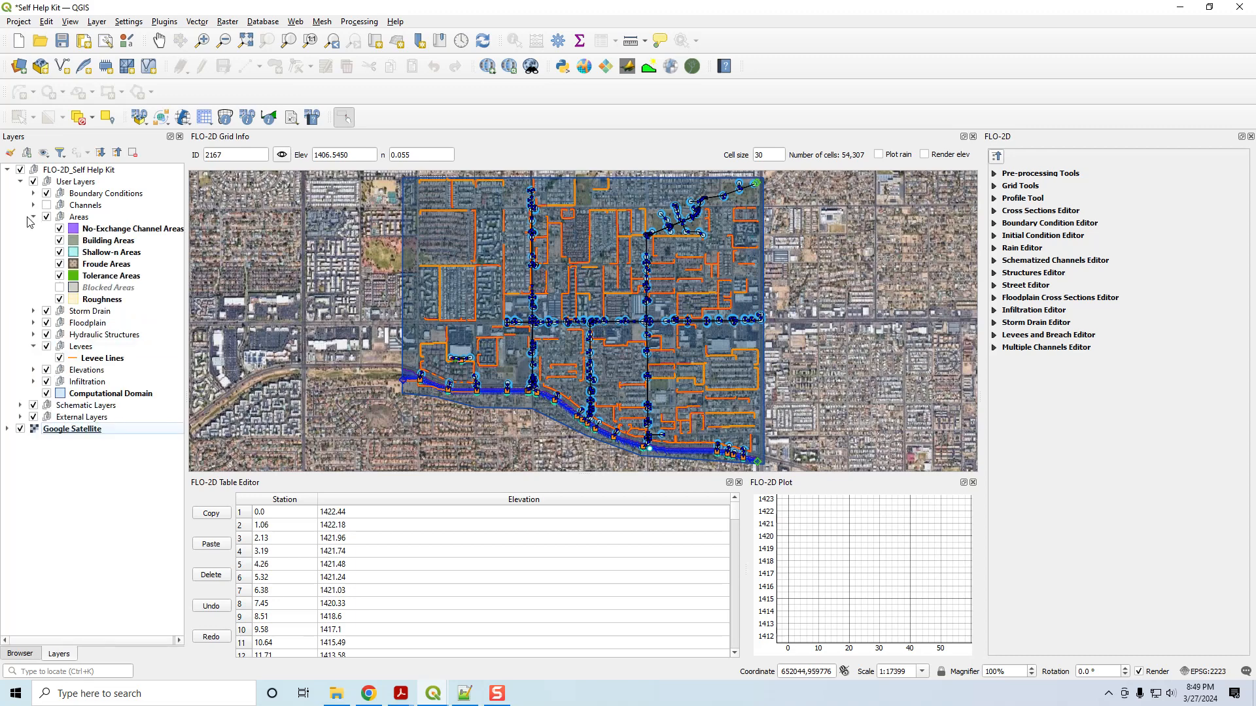
left_click(60, 287)
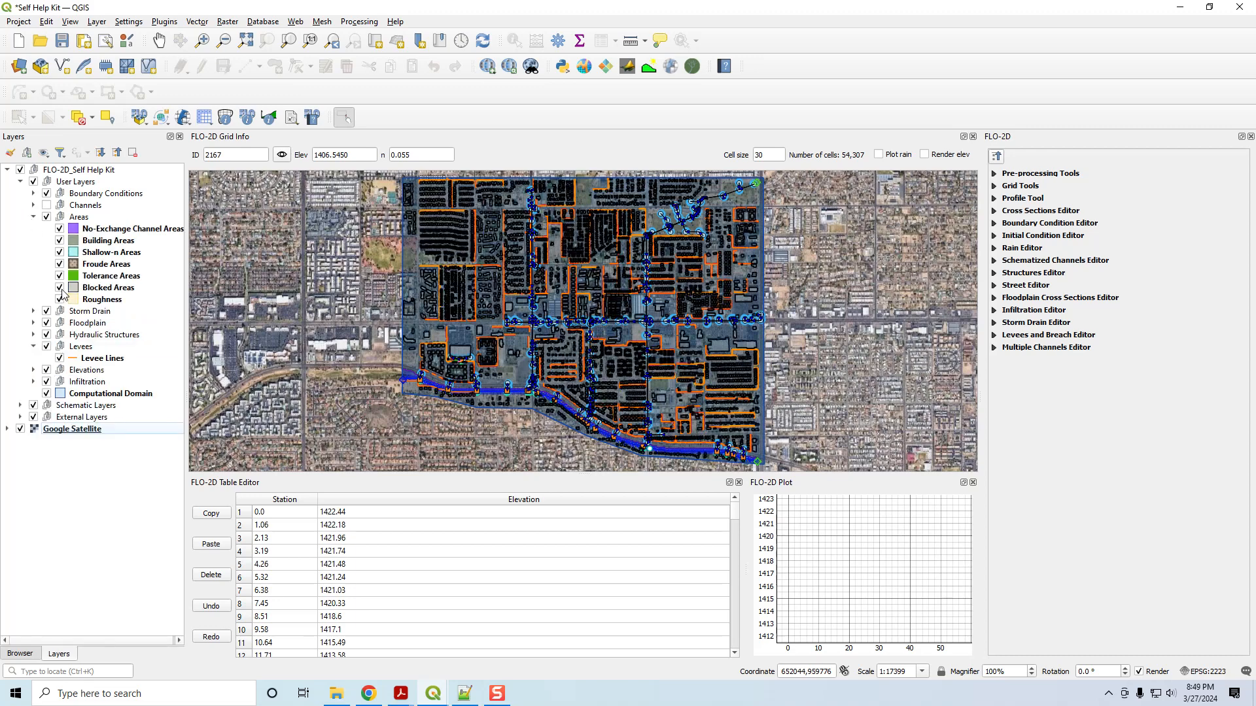
left_click(34, 216)
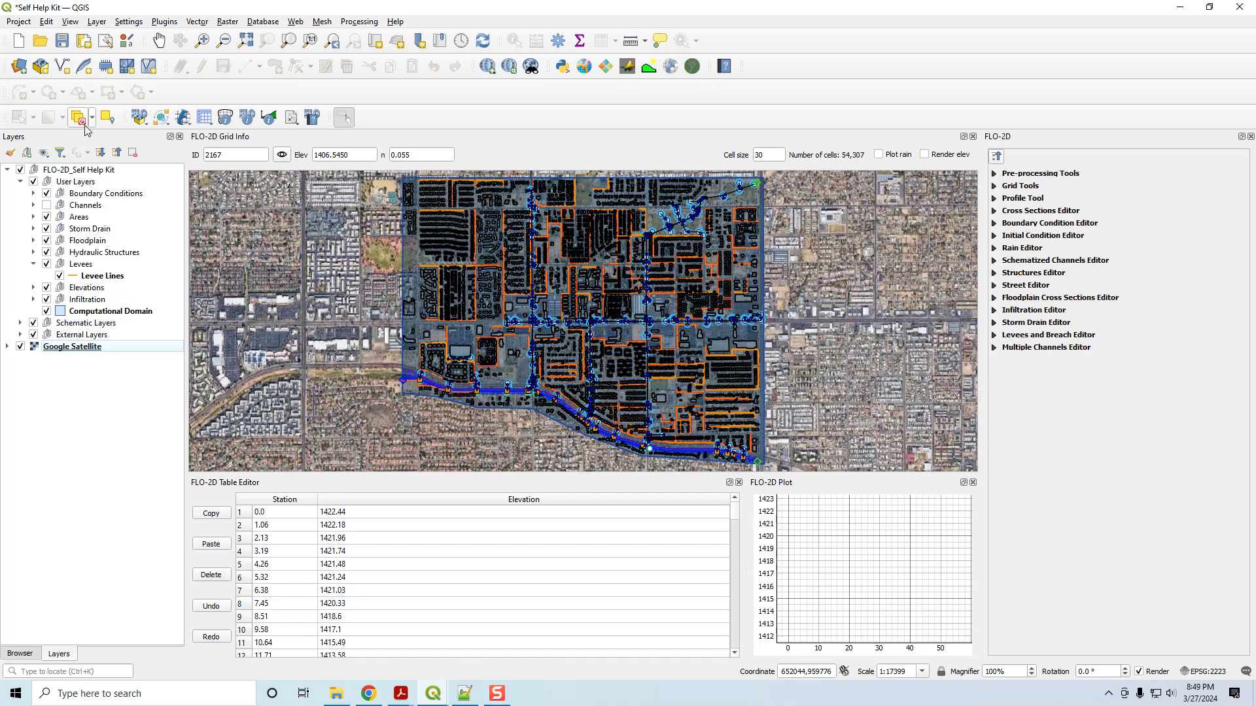
Export the FLO-2D data files with all components to the QGIS Lesson 4 Export folder.
left_click(162, 118)
left_click(177, 167)
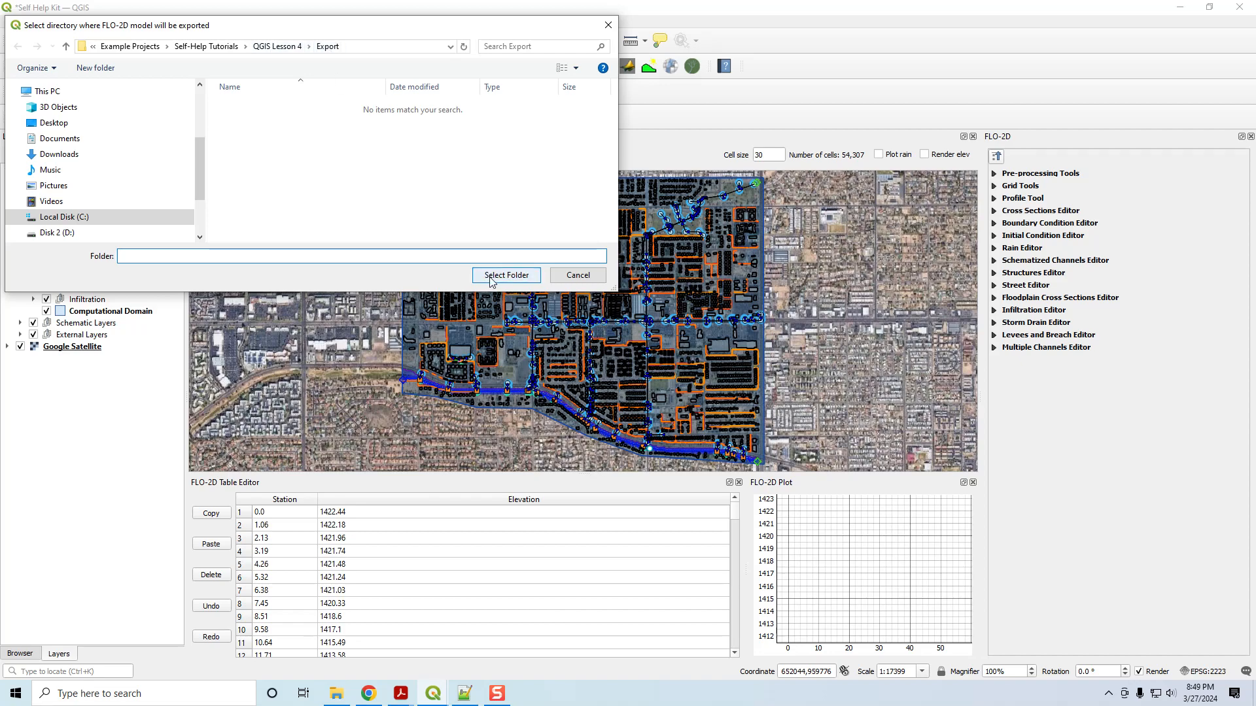
left_click(492, 280)
left_click(753, 435)
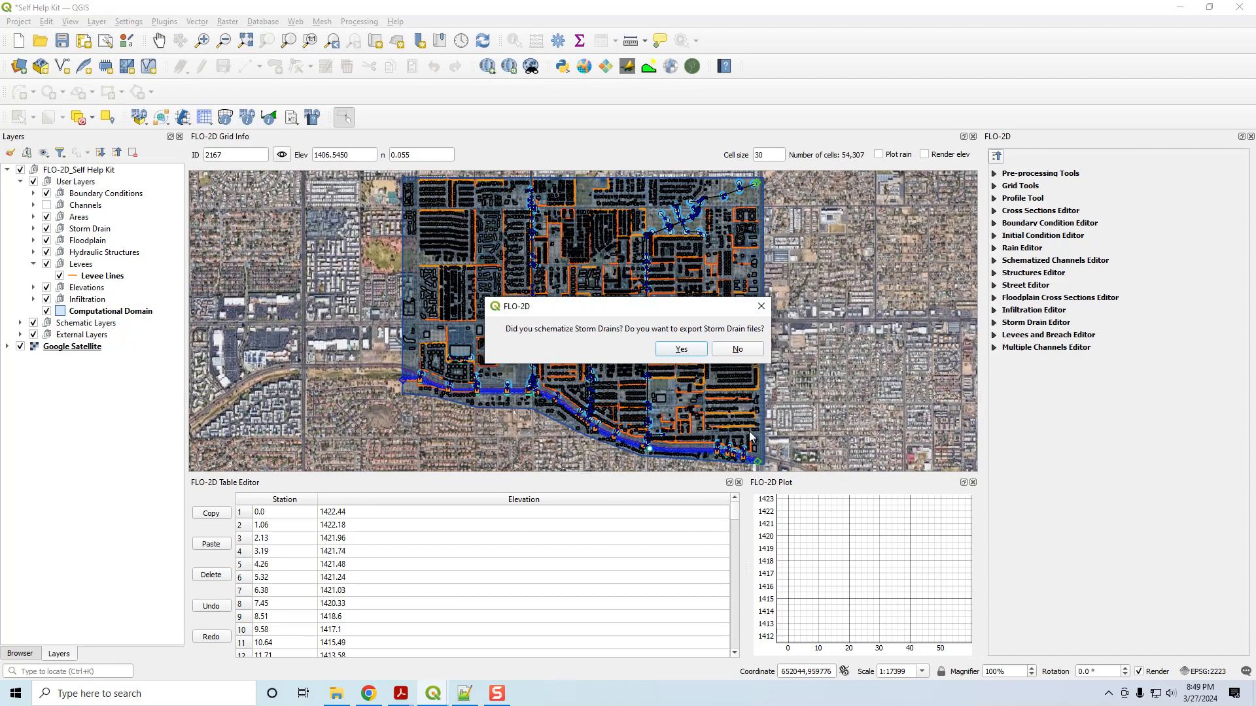
Include the storm drain files, replacing SWMM.INP in the Export folder.
left_click(681, 350)
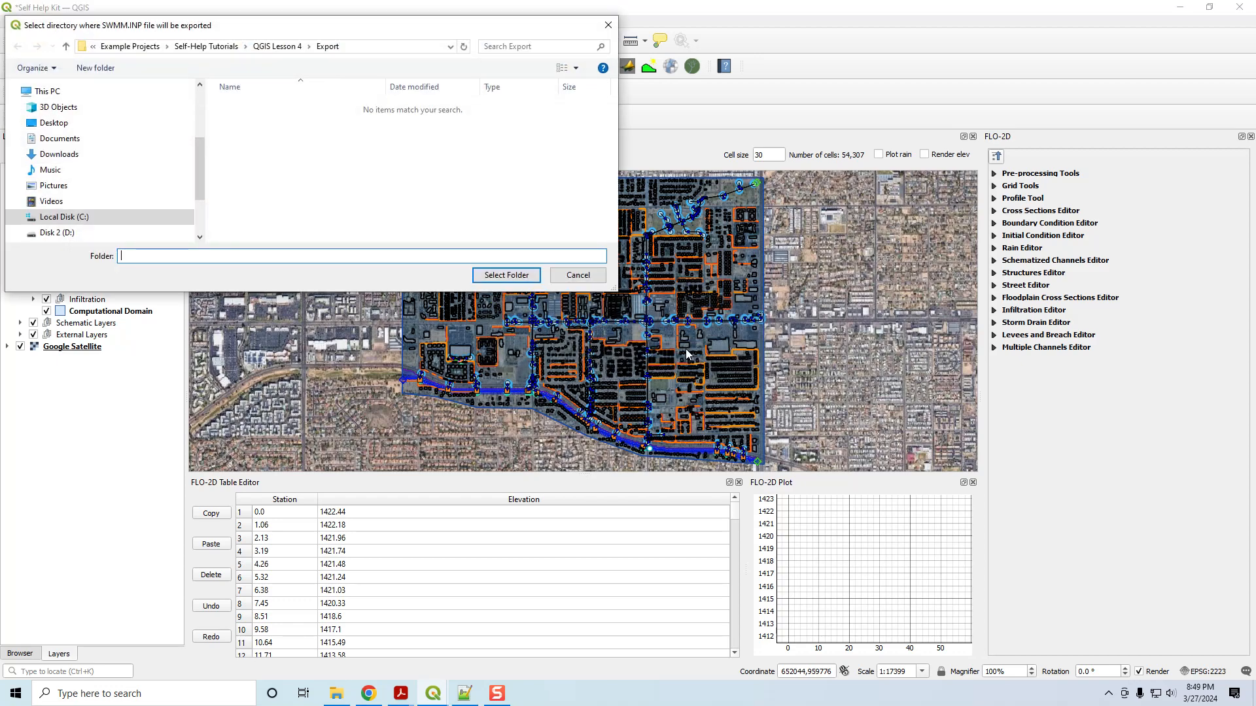
left_click(516, 277)
left_click(601, 360)
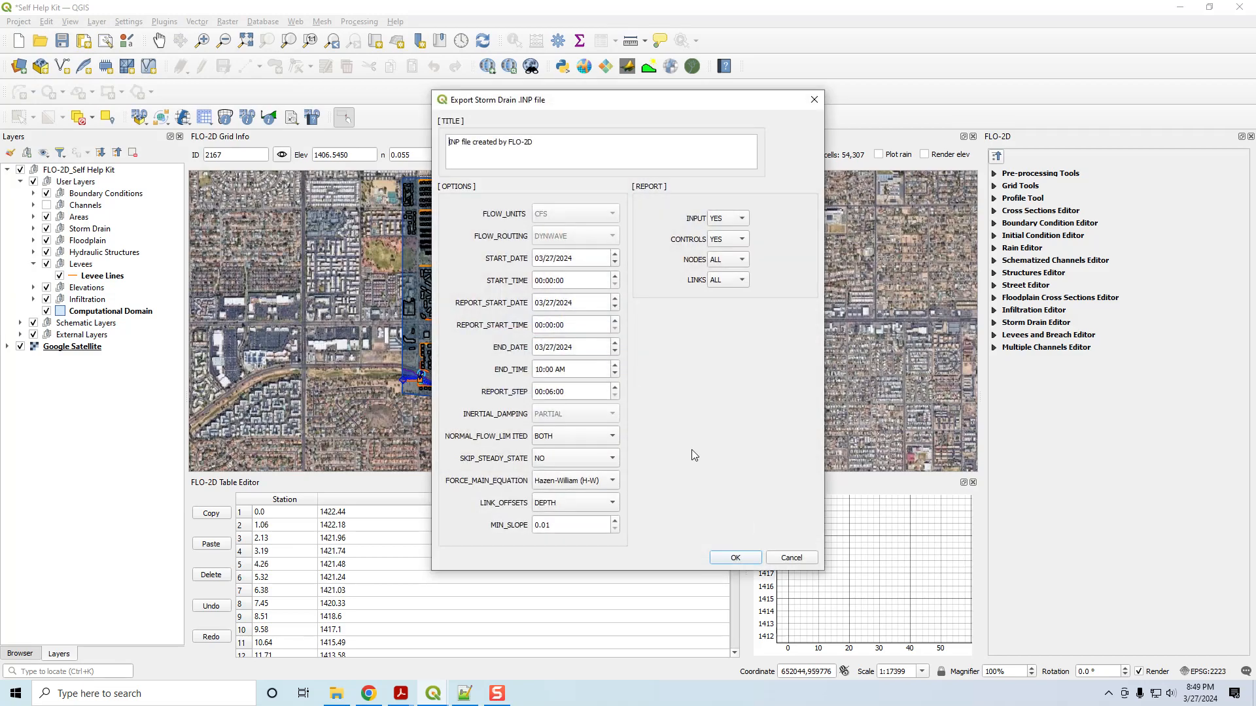
left_click(751, 555)
left_click(757, 445)
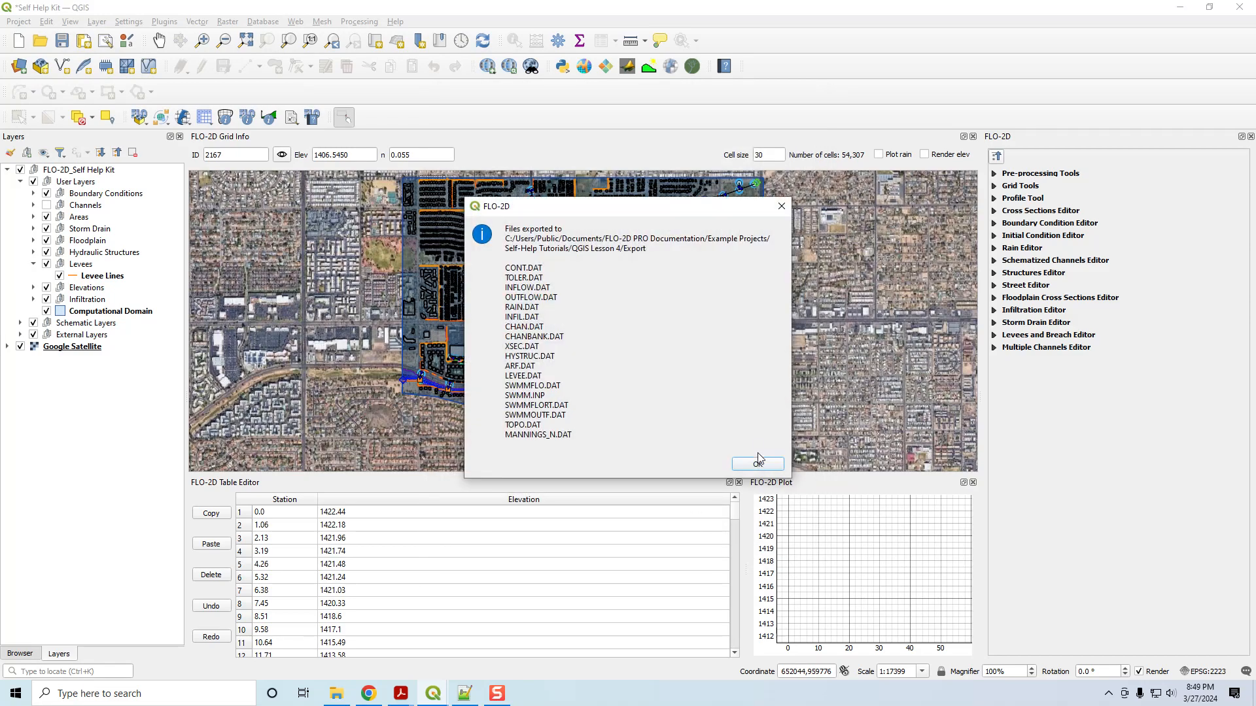
left_click(756, 454)
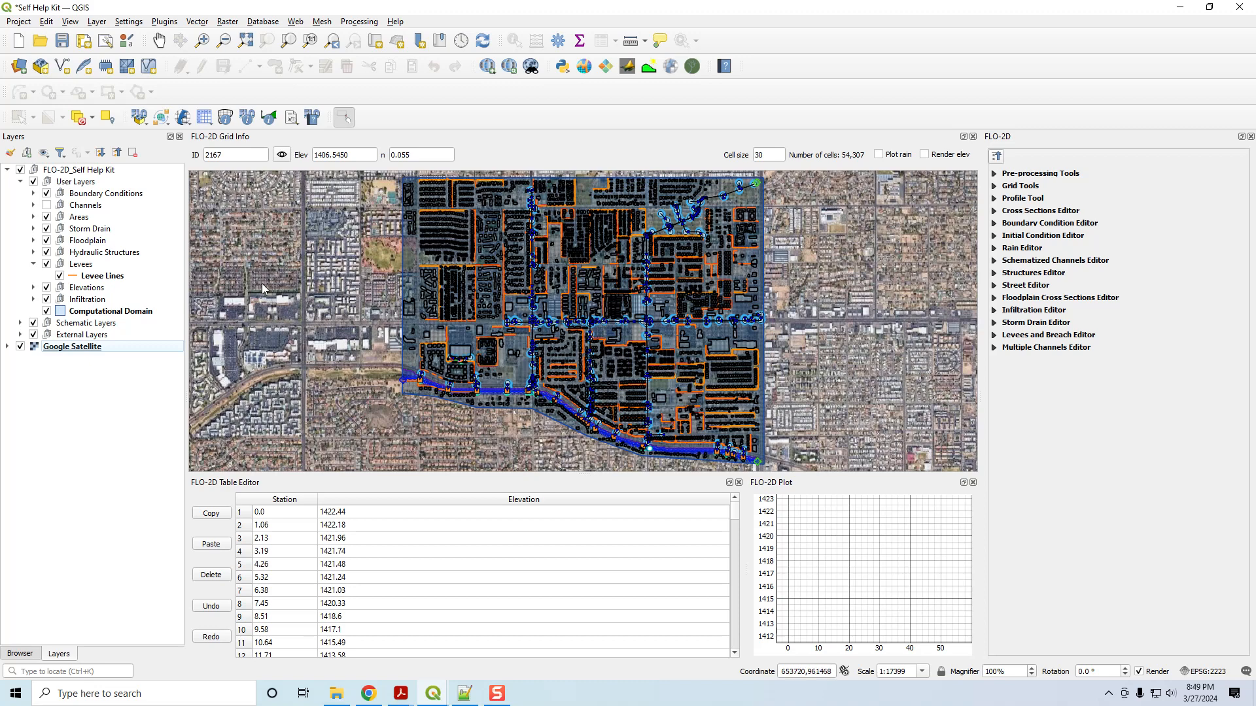
Run the model in FLO-2D Pro and dismiss the Data Input Errors message.
left_click(183, 118)
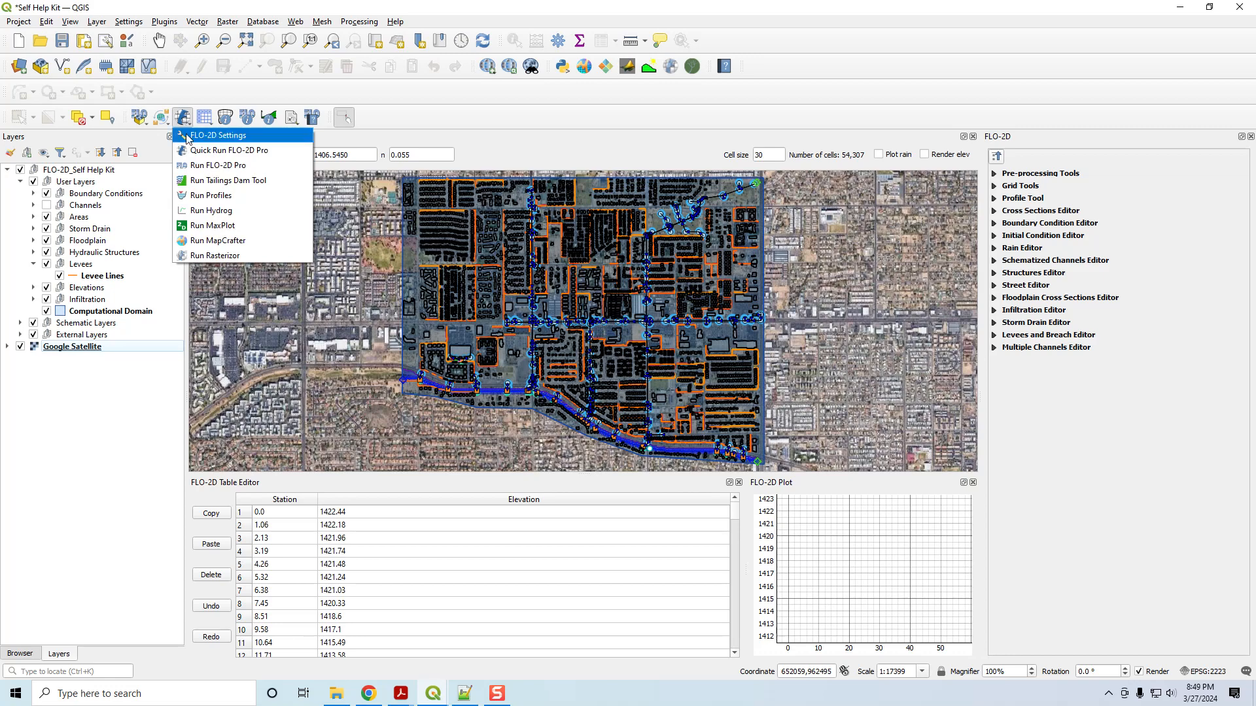
left_click(204, 167)
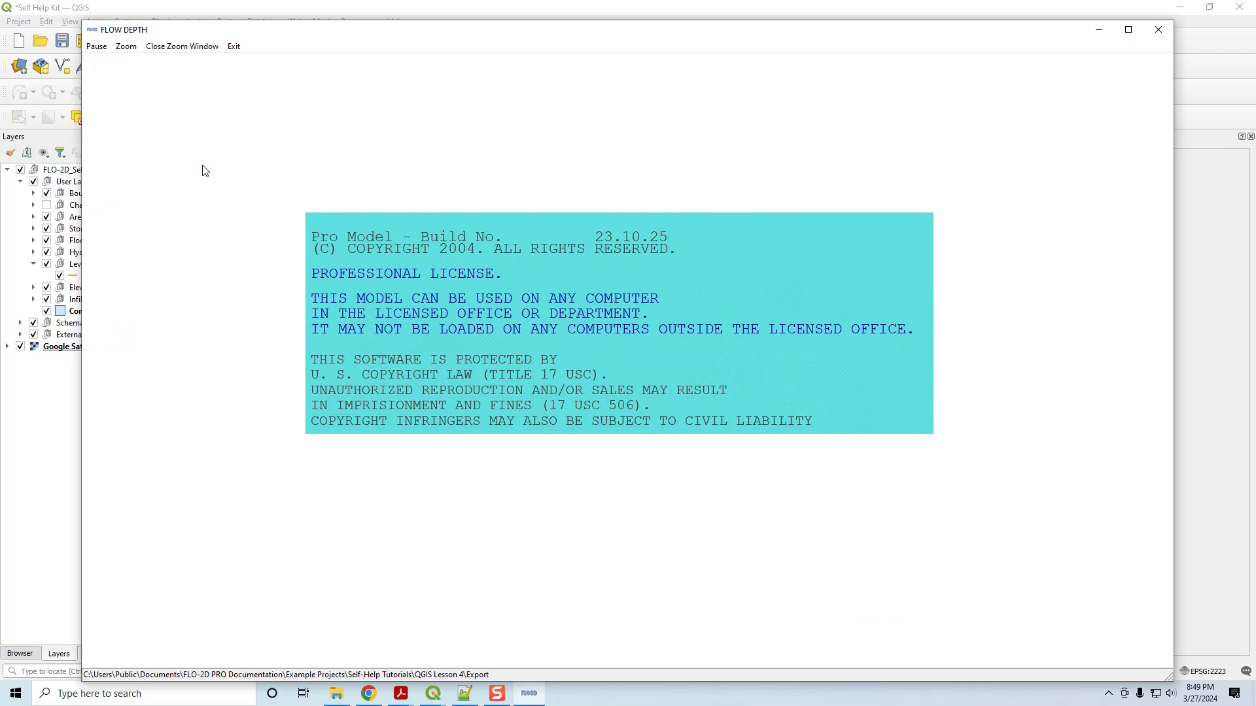
left_click_drag(451, 33, 458, 24)
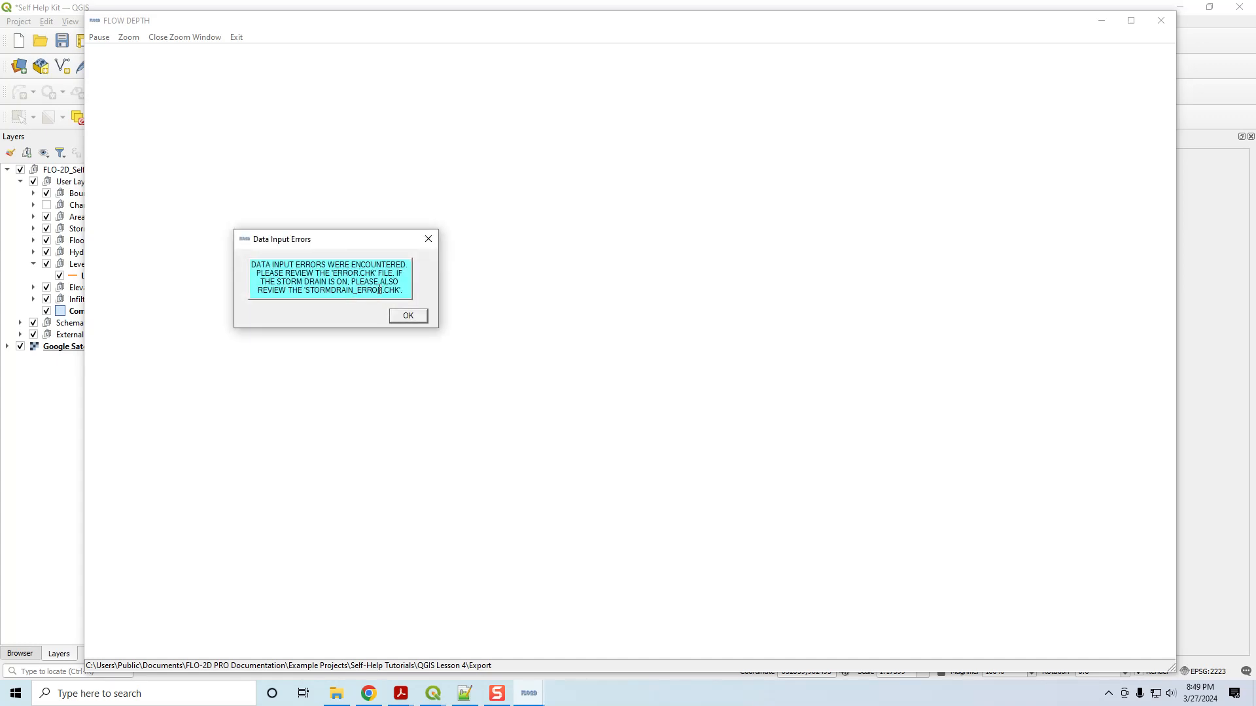
left_click(418, 319)
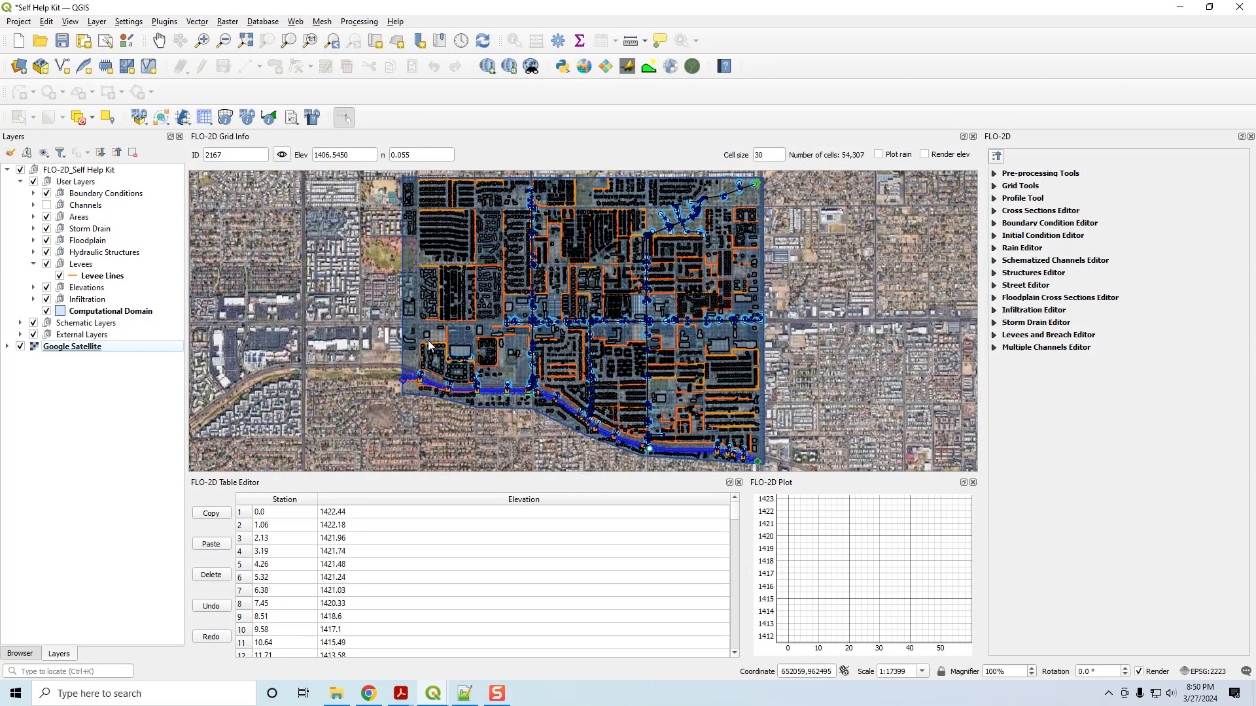
Delete all four files inside the ARFWRF export test folder.
mouse_move(338, 698)
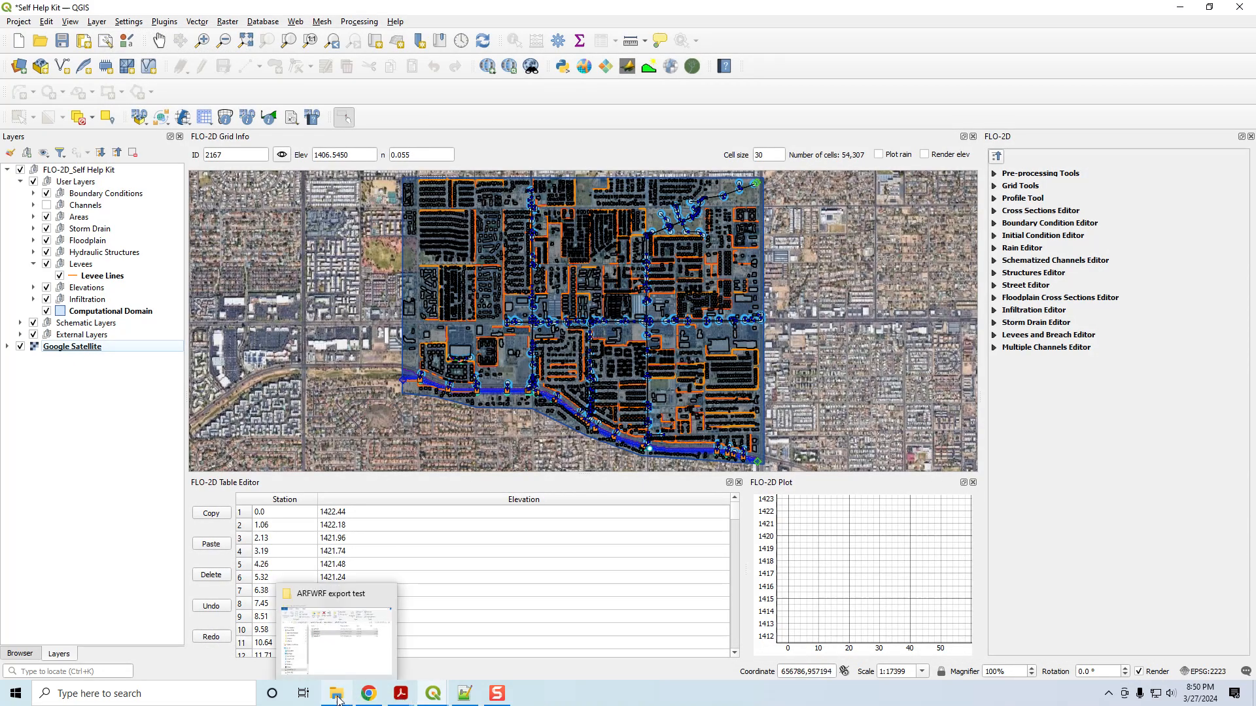
left_click(338, 699)
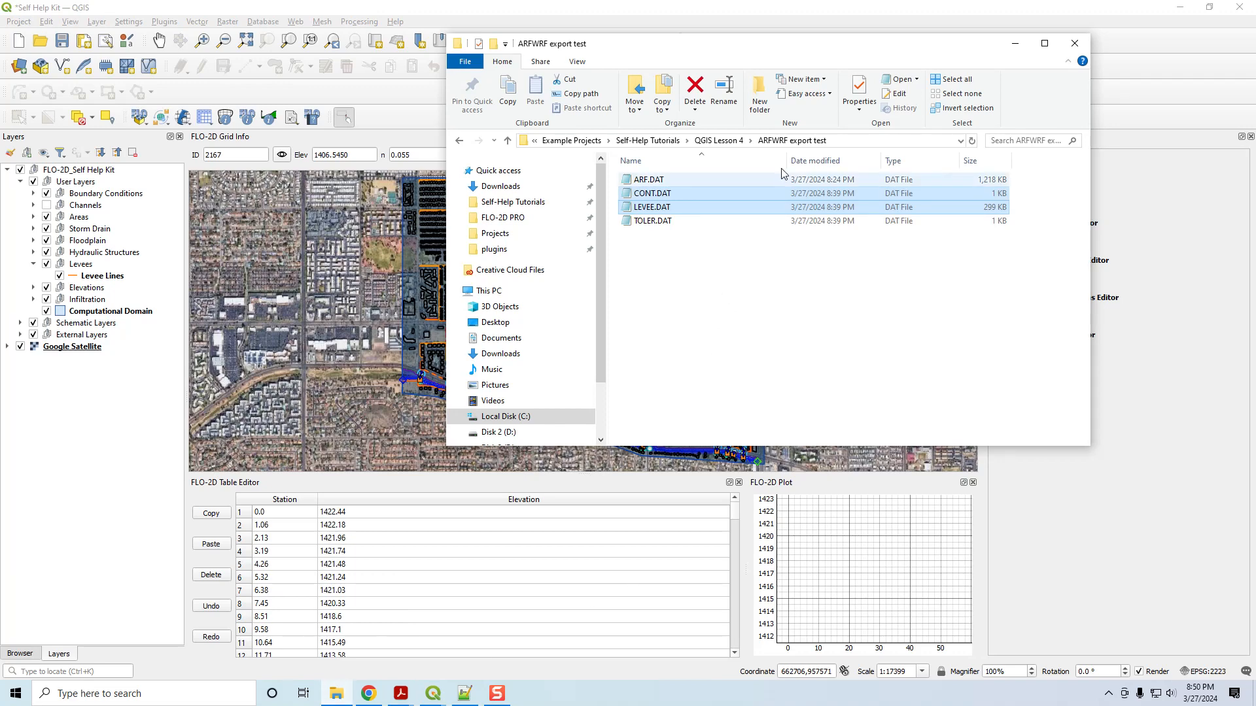
left_click(718, 141)
left_click(657, 405)
left_click(666, 183)
double_click(666, 182)
left_click_drag(655, 267, 651, 162)
key("Delete")
Sort the Export folder by type and open its five CHK files in Notepad++.
left_click(720, 142)
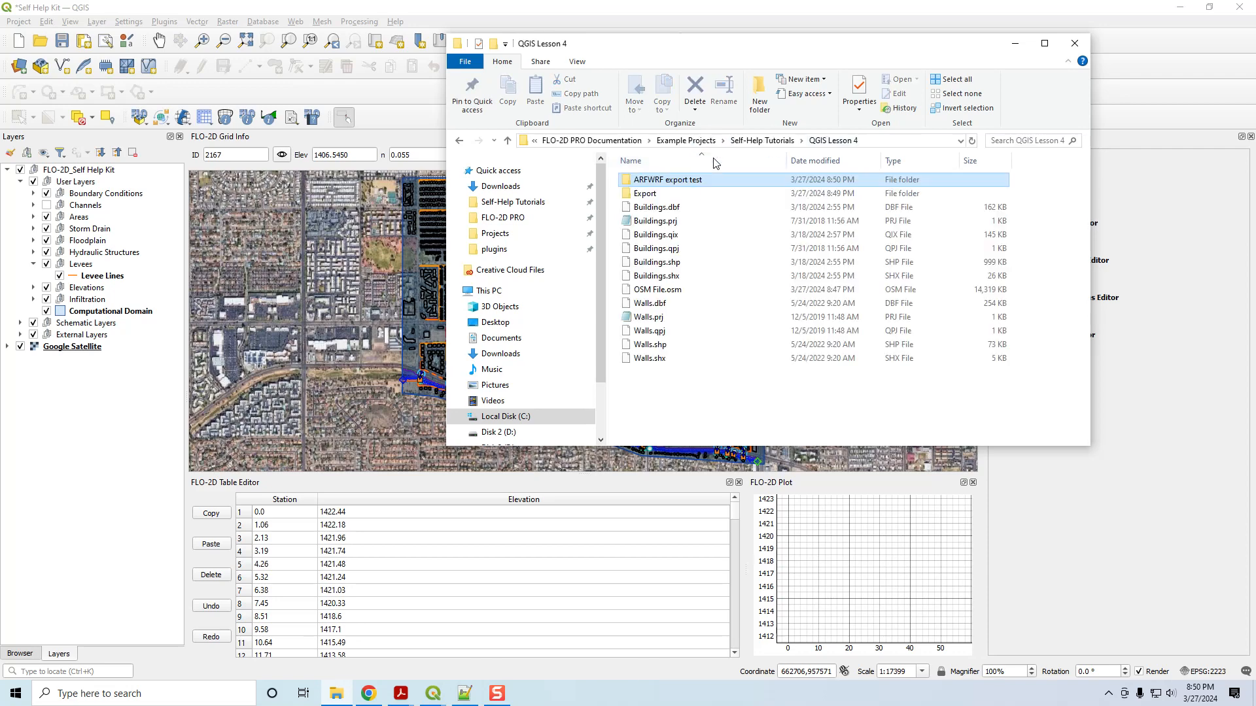
left_click(652, 196)
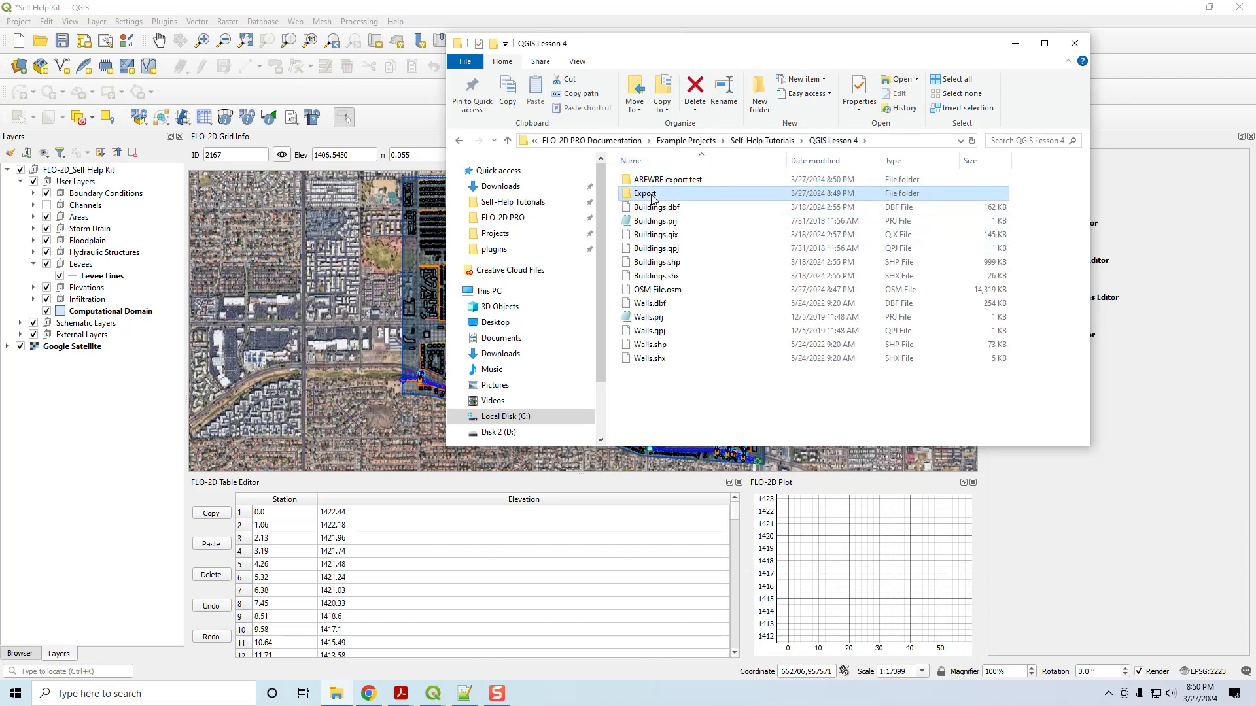
double_click(654, 195)
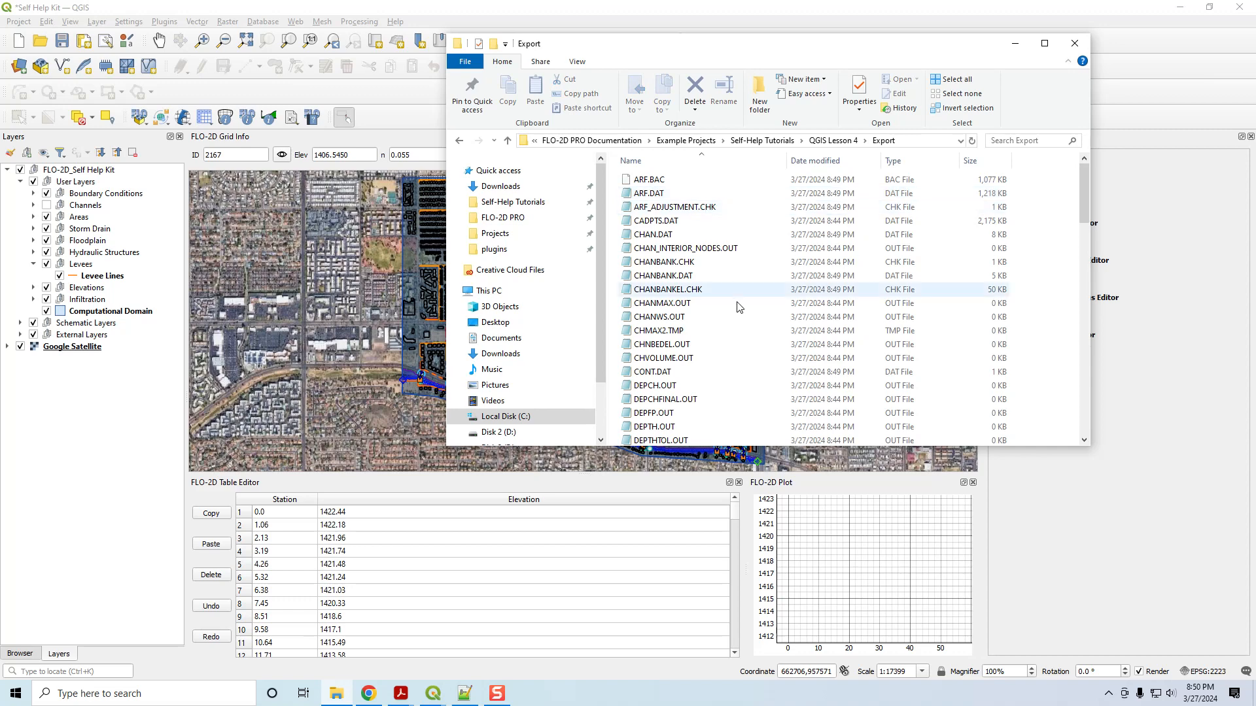
left_click(893, 161)
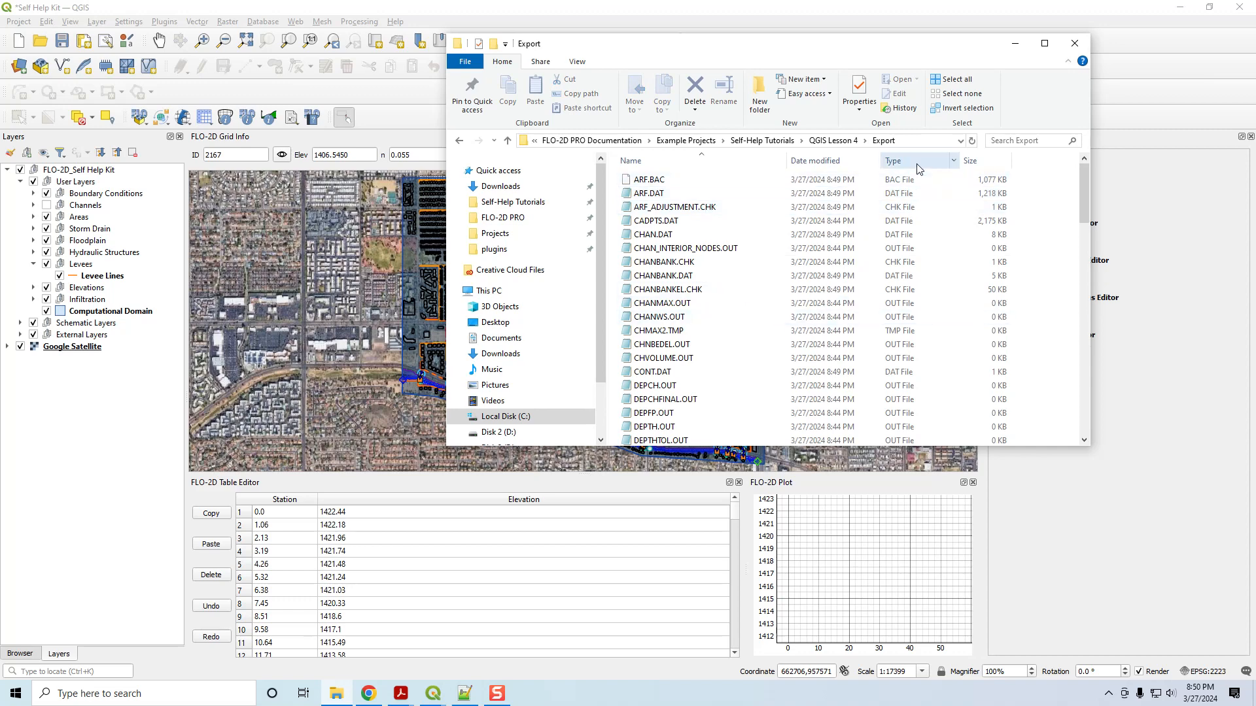
left_click(699, 209)
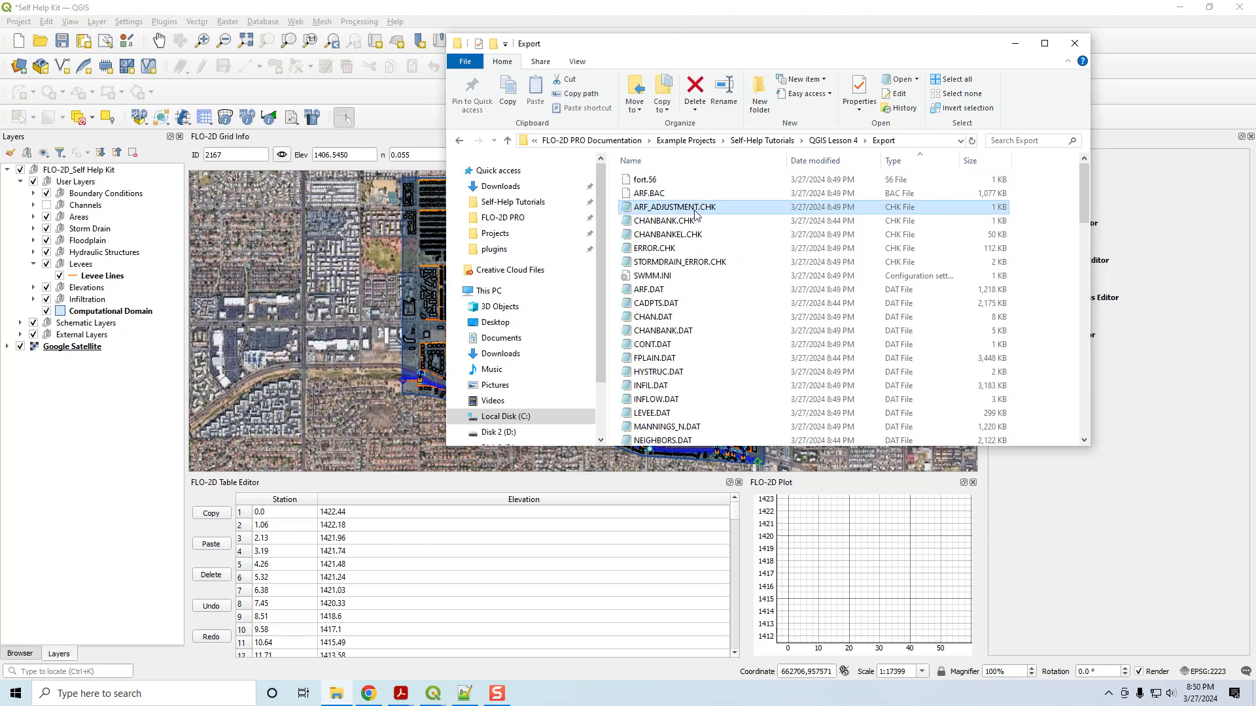
left_click(680, 263, "shift")
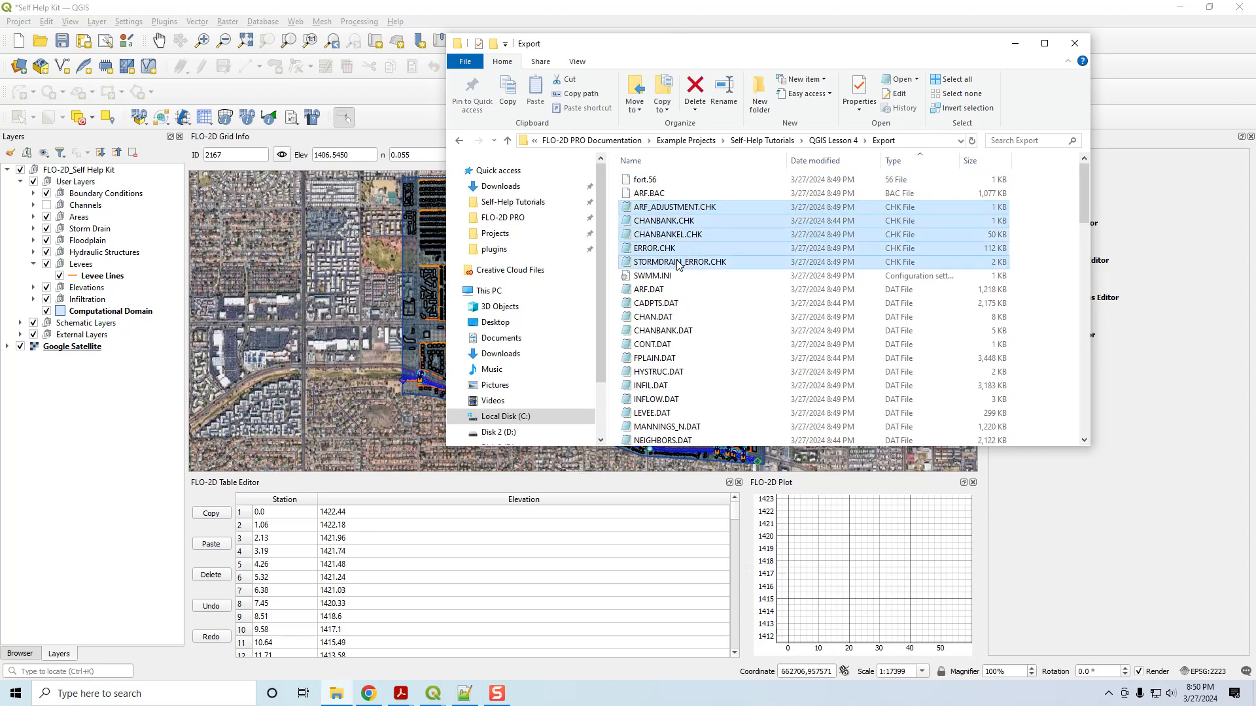
right_click(663, 224)
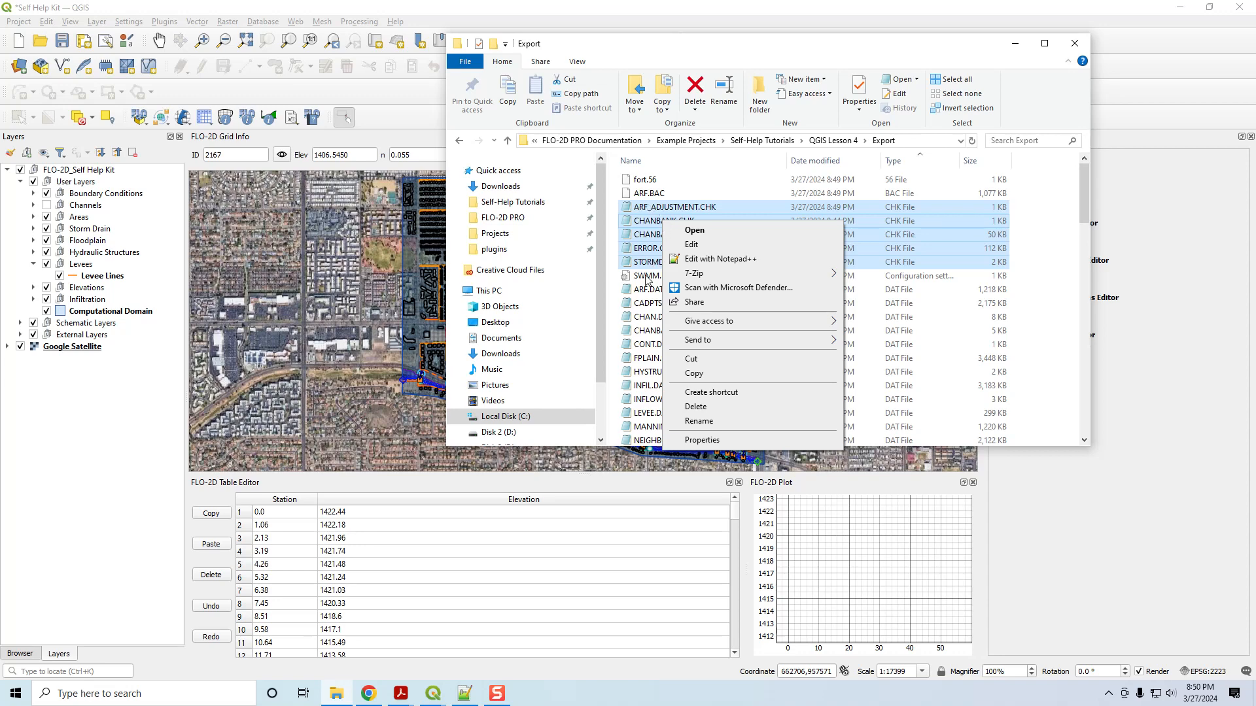
left_click(699, 259)
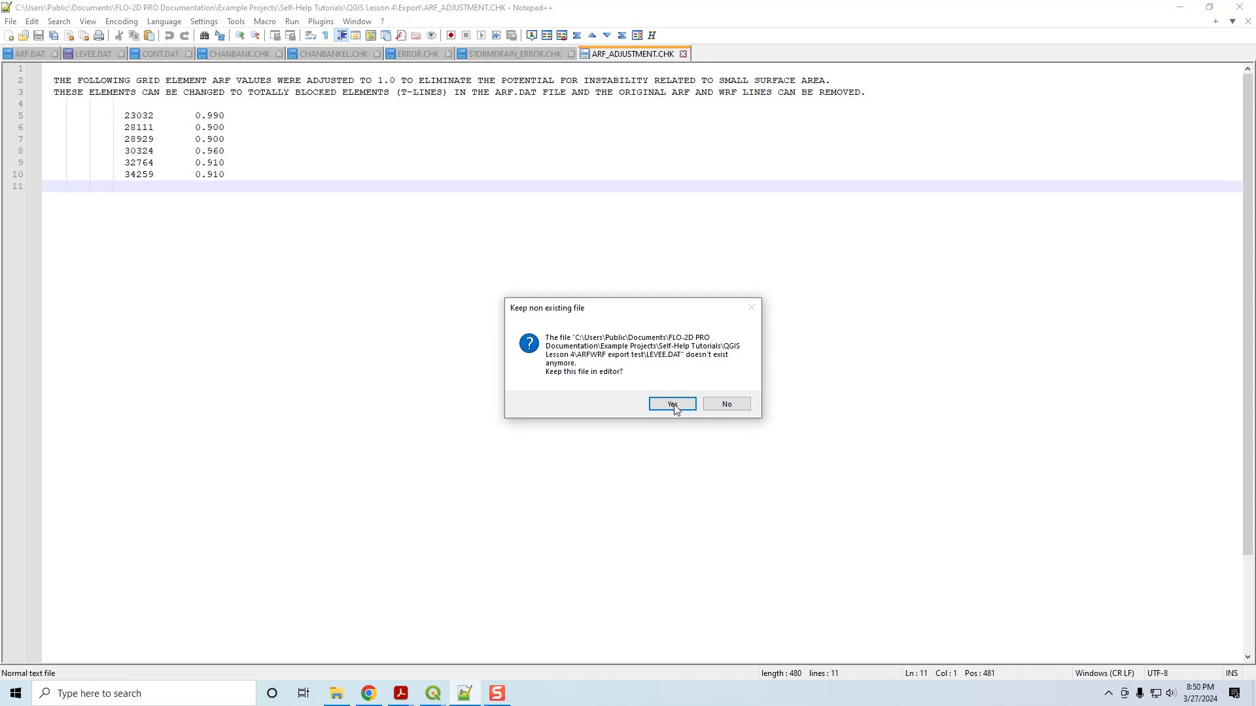
Close the stale LEVEE.DAT, ARF.DAT, CONT.DAT and ARF_ADJUSTMENT.CHK files in Notepad++.
left_click(724, 404)
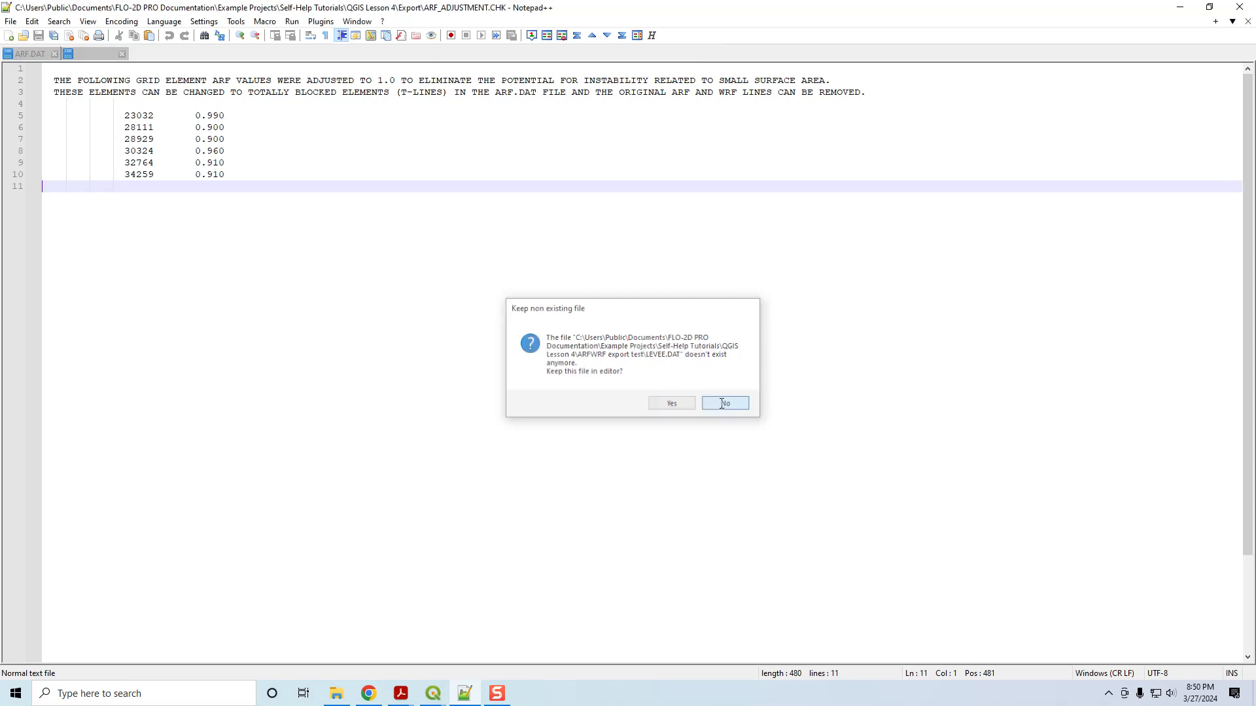
left_click(54, 54)
left_click(61, 53)
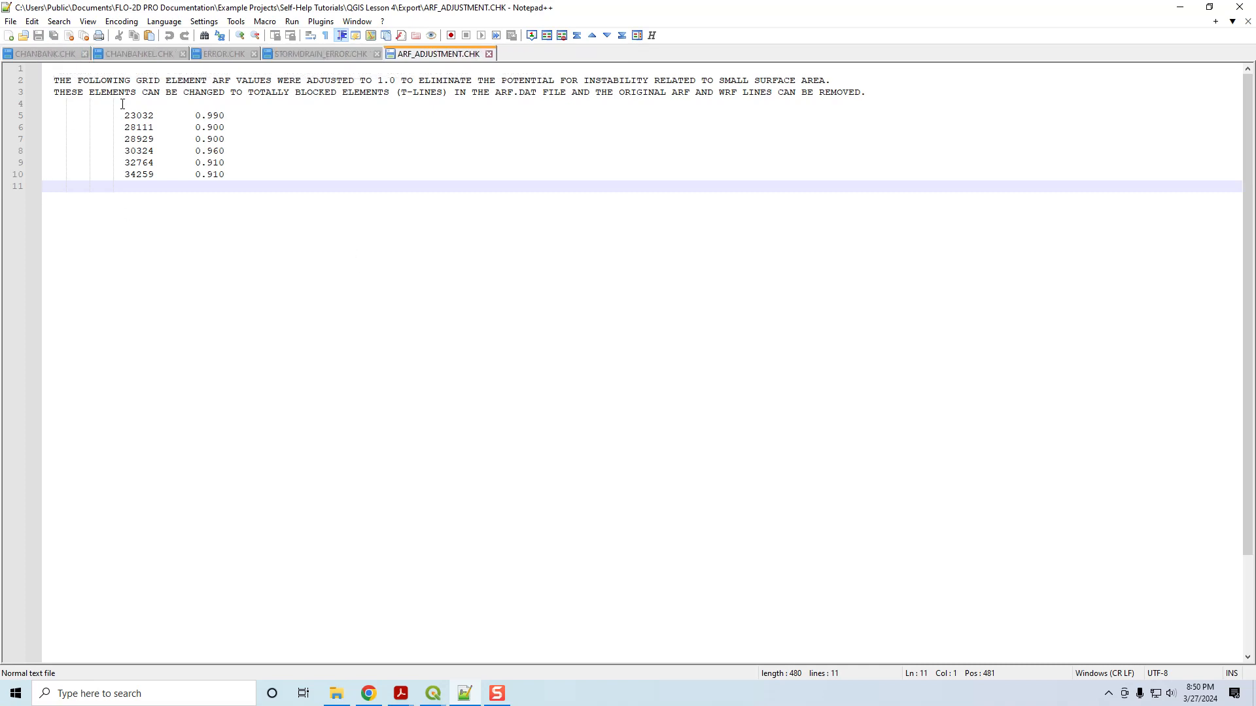
left_click(123, 80)
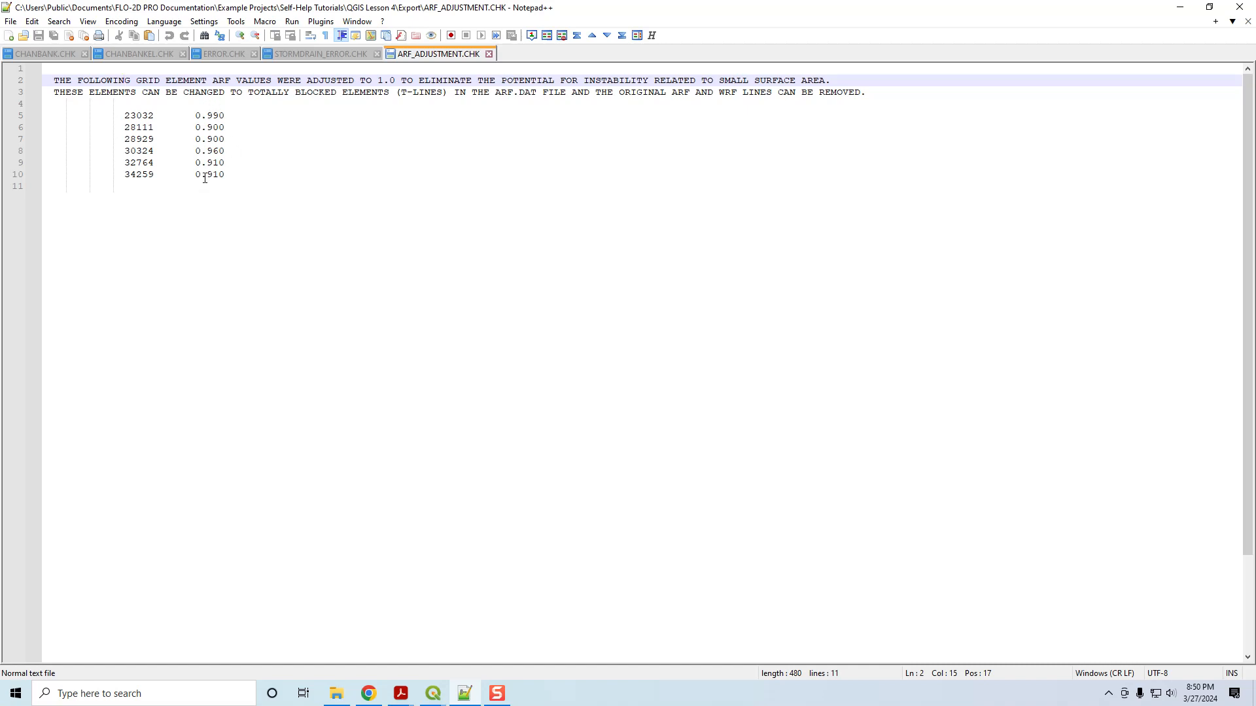
left_click(490, 54)
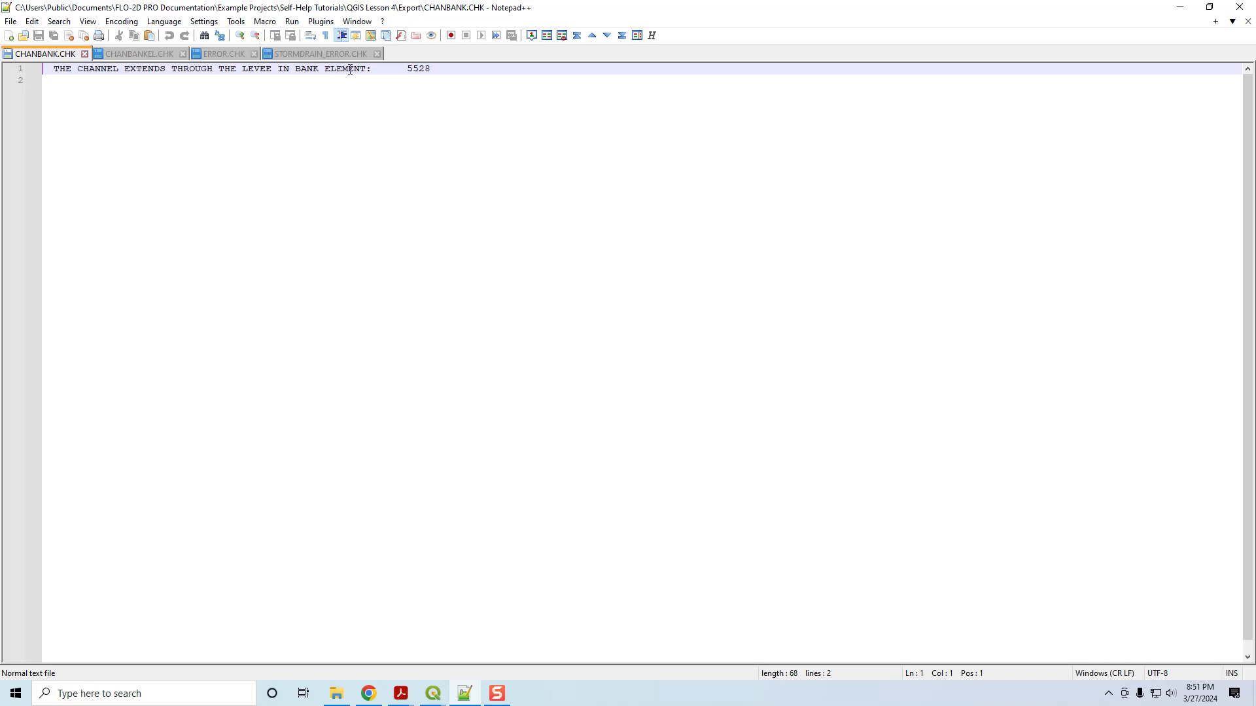
Select flagged element 5528 in CHANBANK.CHK, then return to the Self Help Kit project.
double_click(414, 69)
left_click(337, 693)
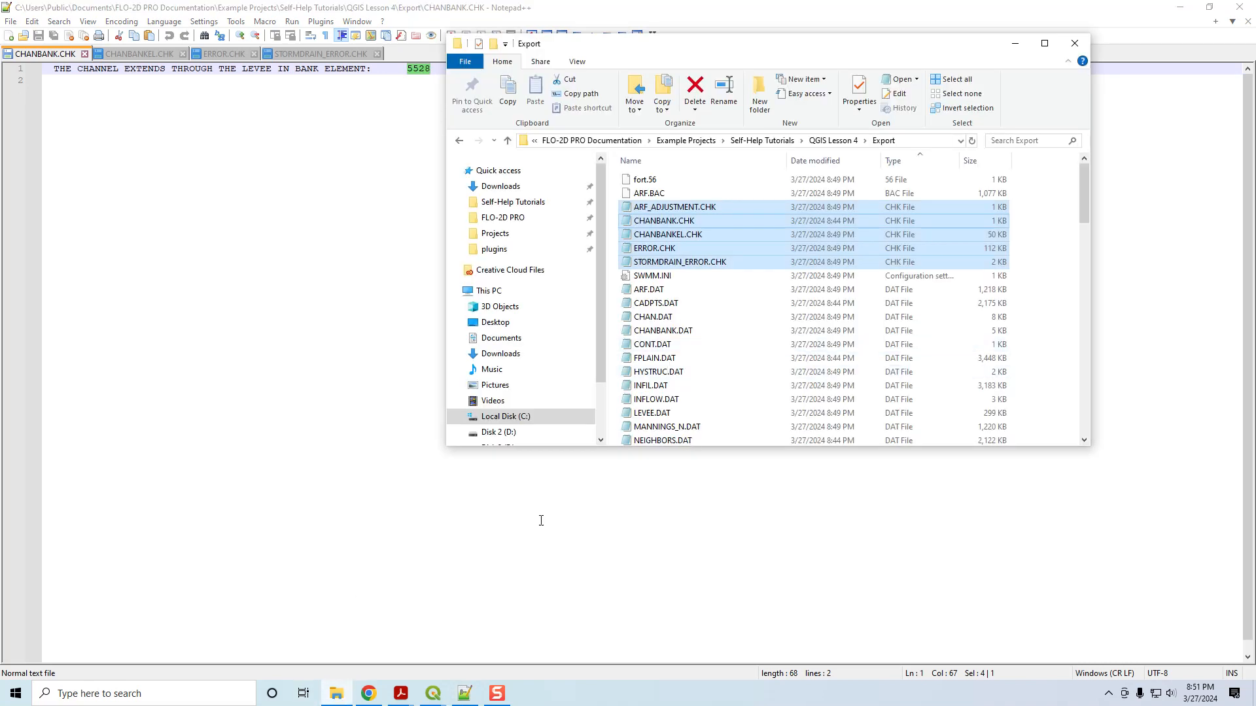
left_click(1014, 43)
left_click(432, 695)
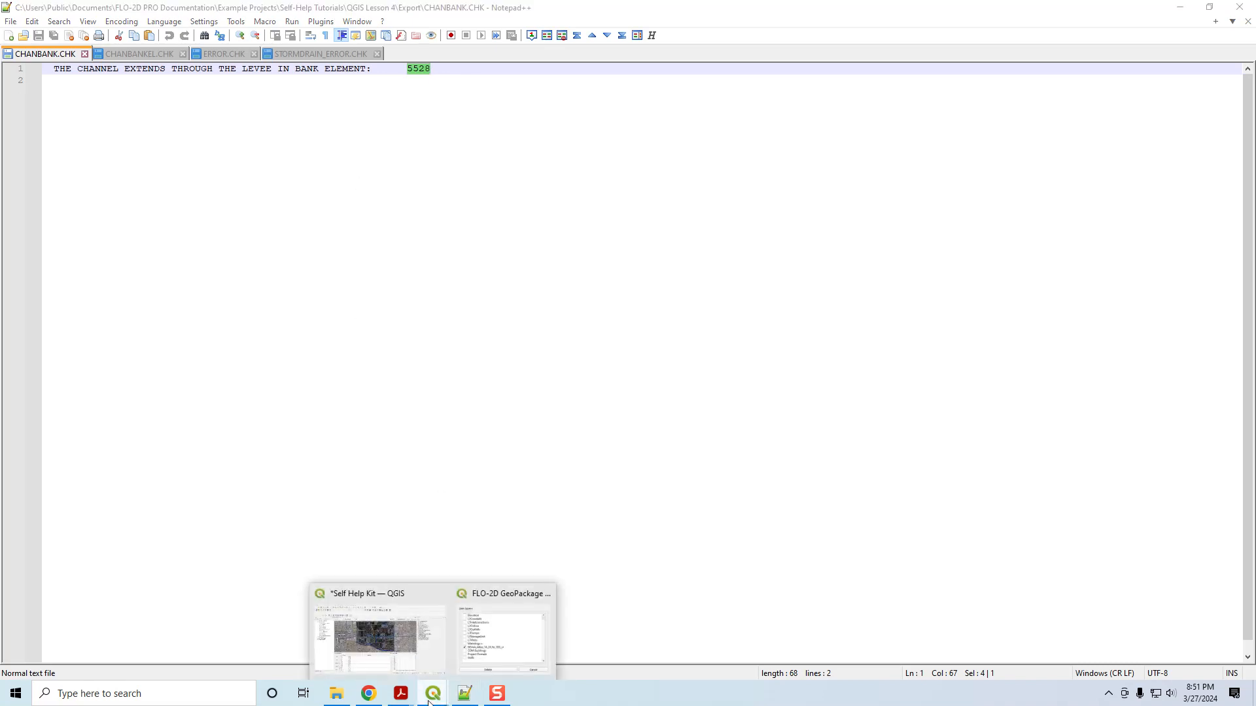
left_click(391, 662)
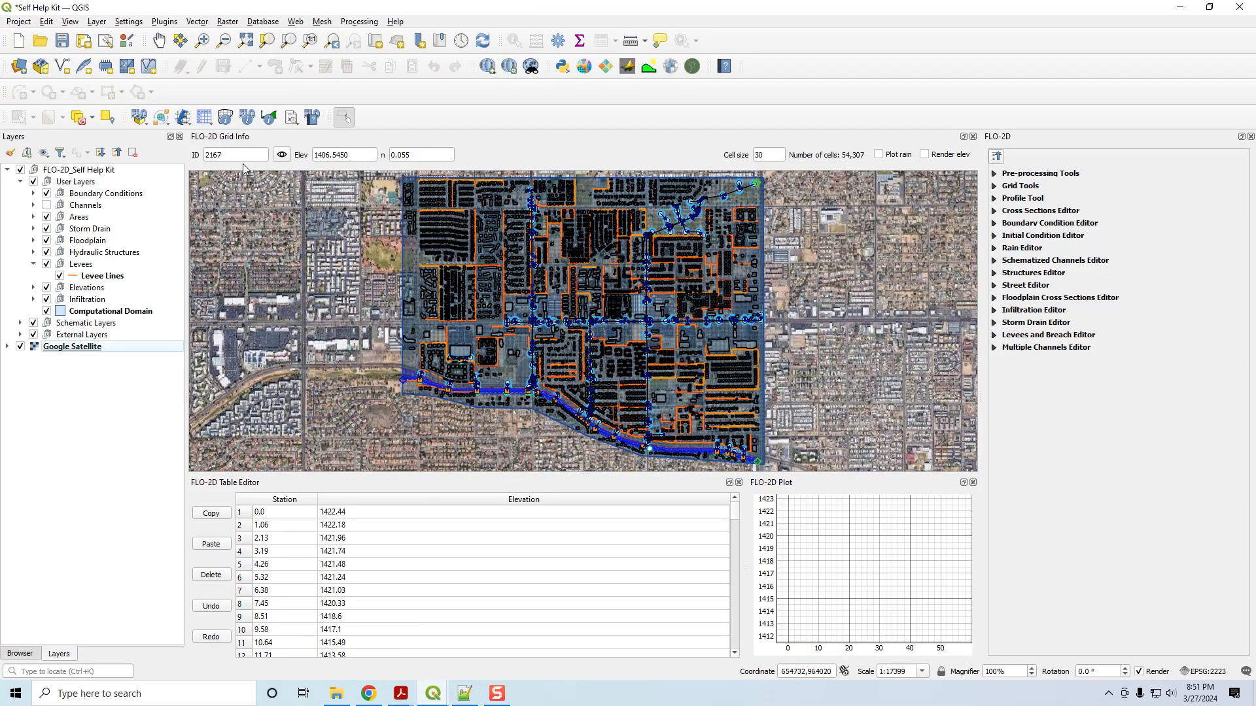
Locate grid element 5528 through the Grid Info ID field and zoom in on it.
type("5528")
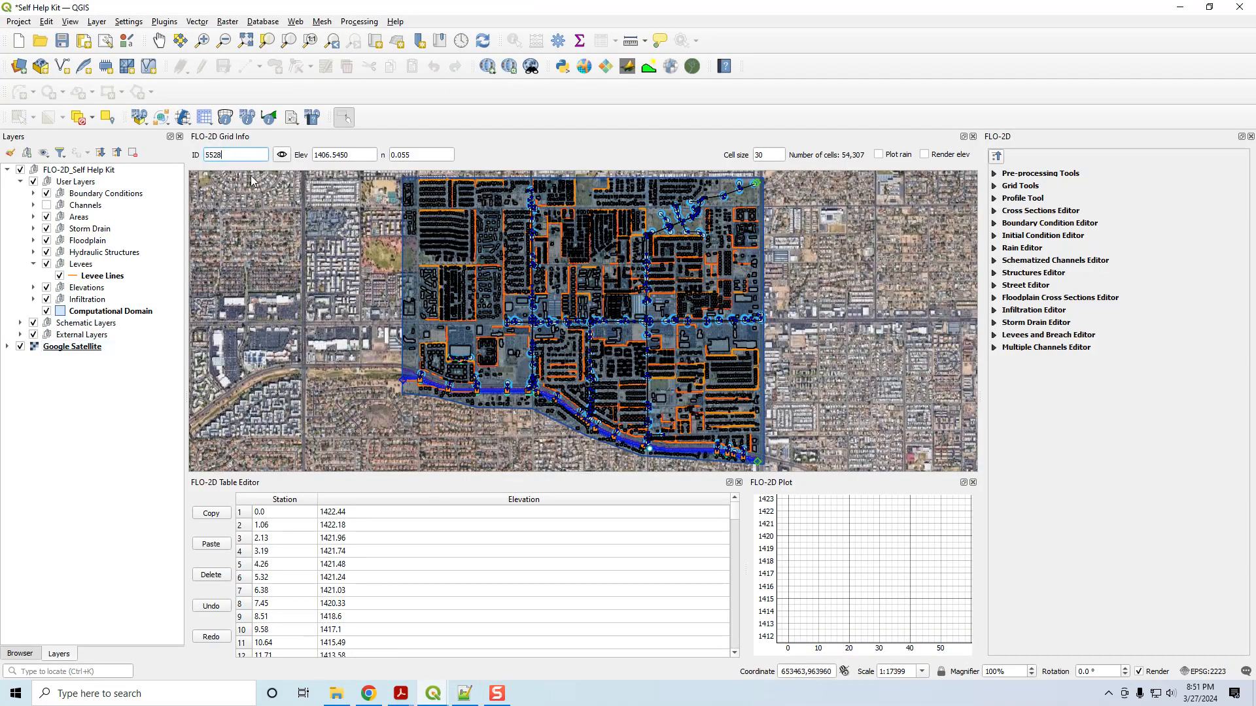
left_click(282, 154)
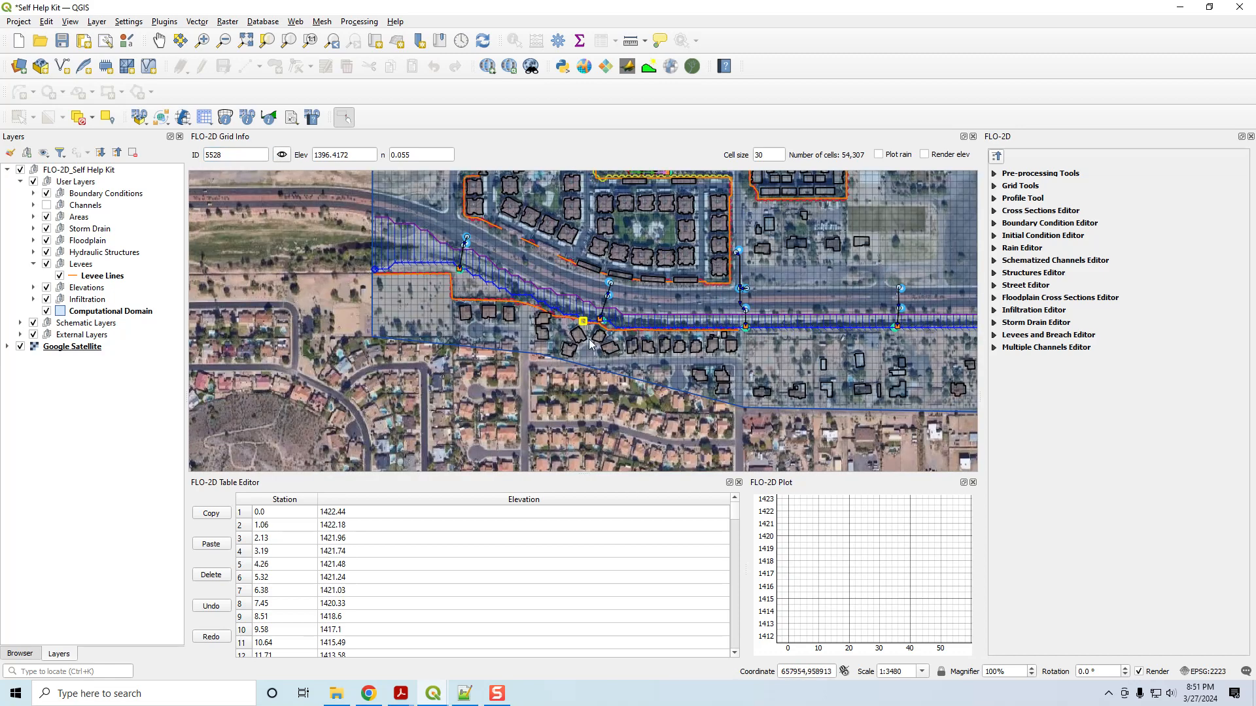
scroll(594, 320, "up", 3)
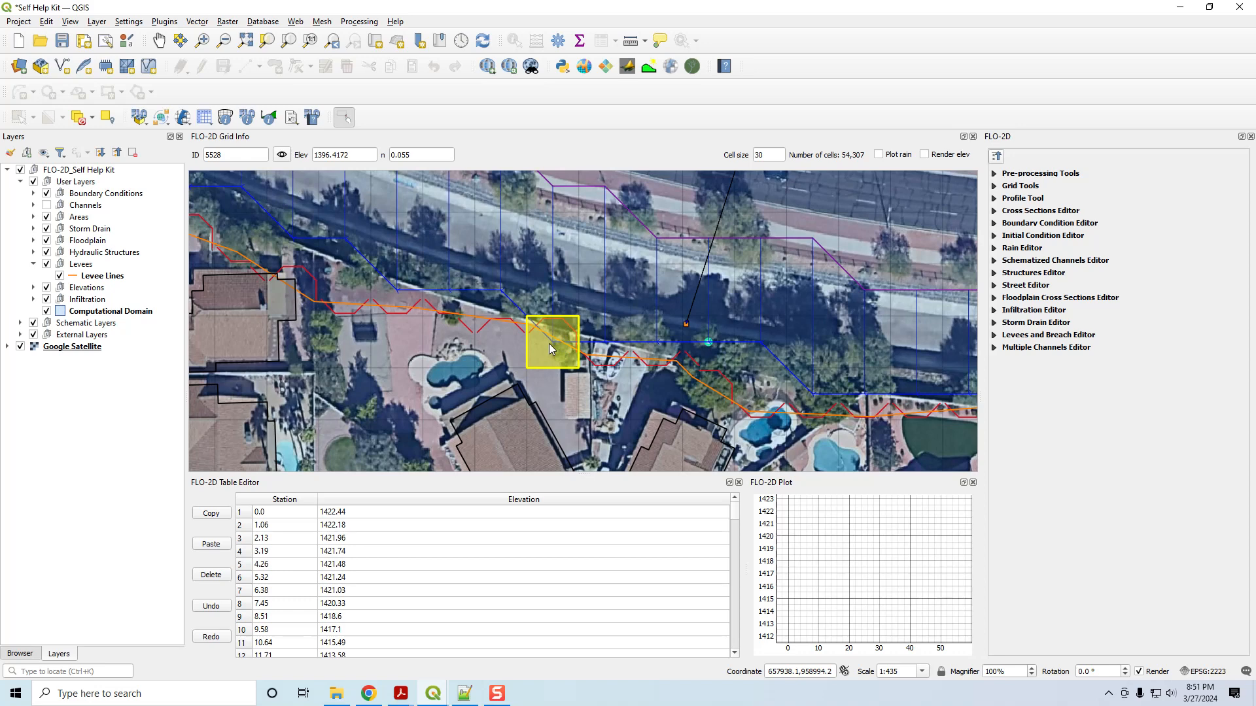
Move the Levee Lines vertices near element 5528 using the Vertex Tool.
left_click(103, 277)
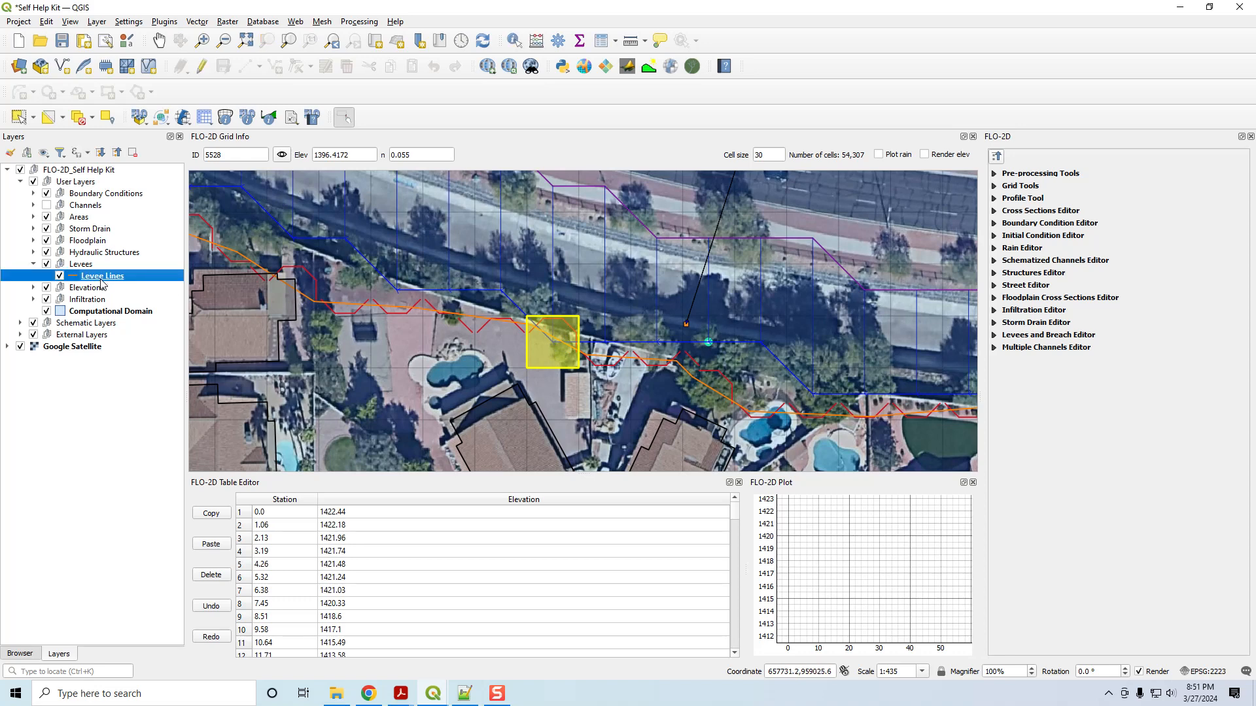
left_click(201, 66)
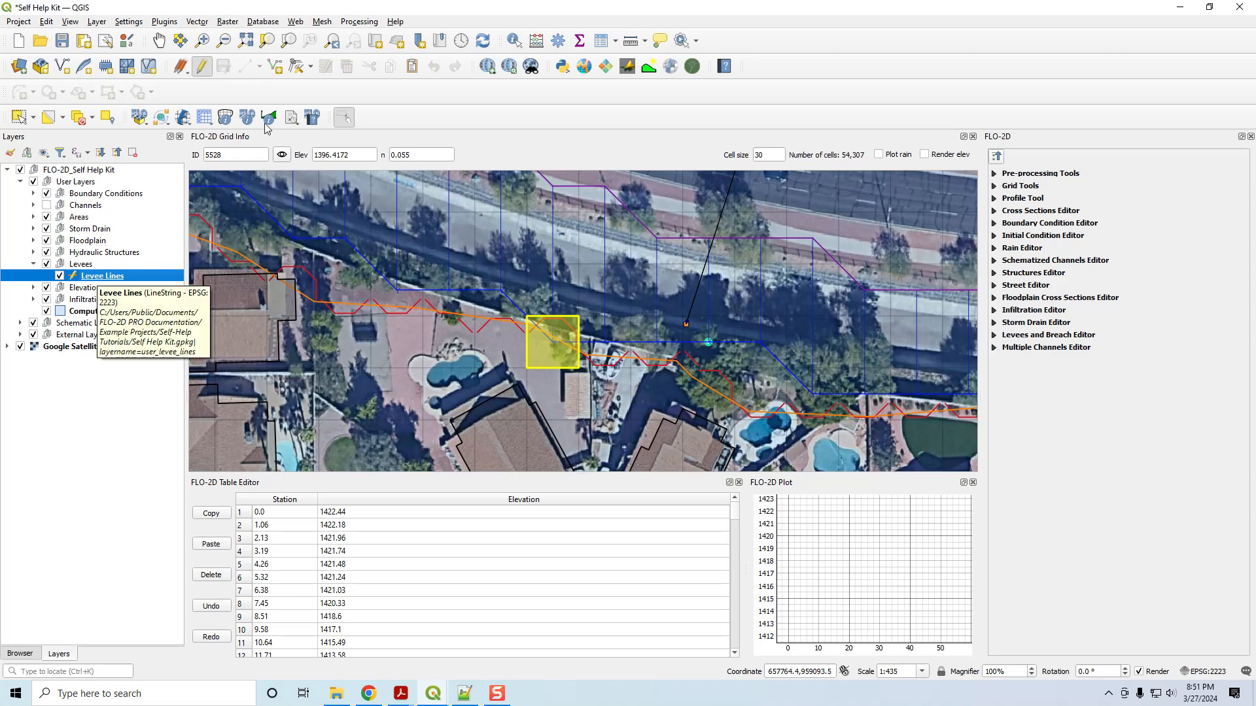
left_click(296, 66)
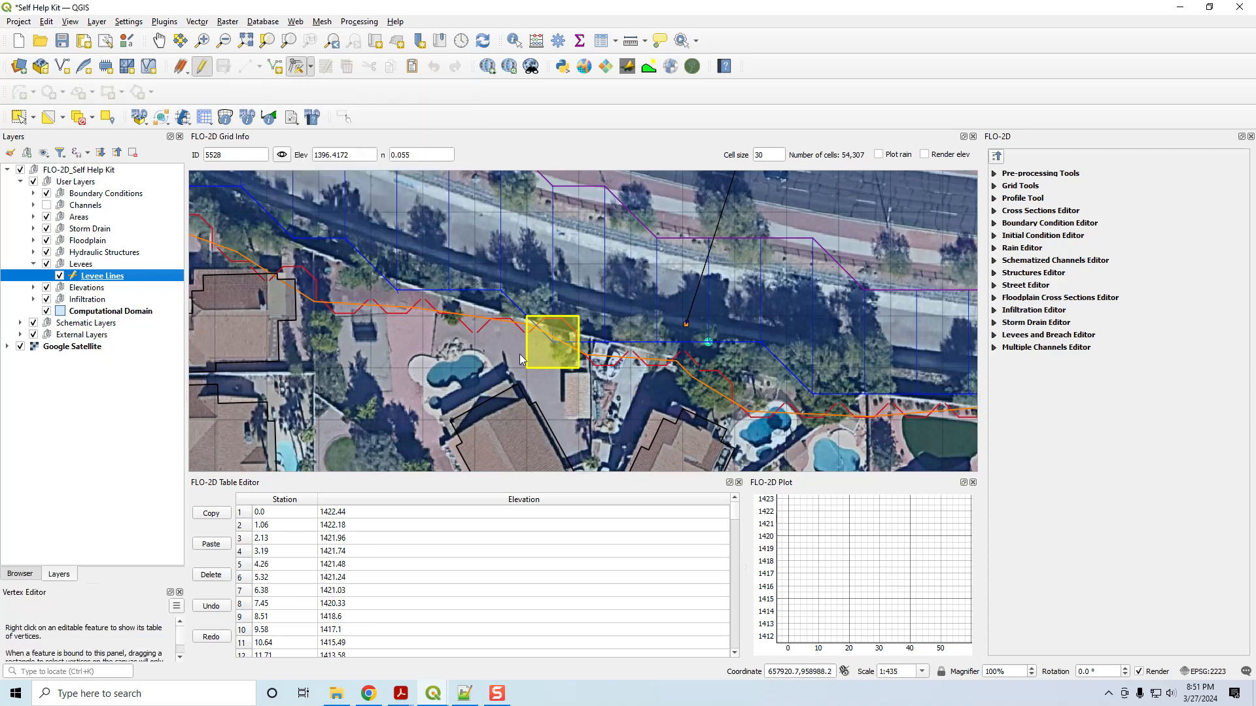
left_click(531, 329)
left_click(537, 348)
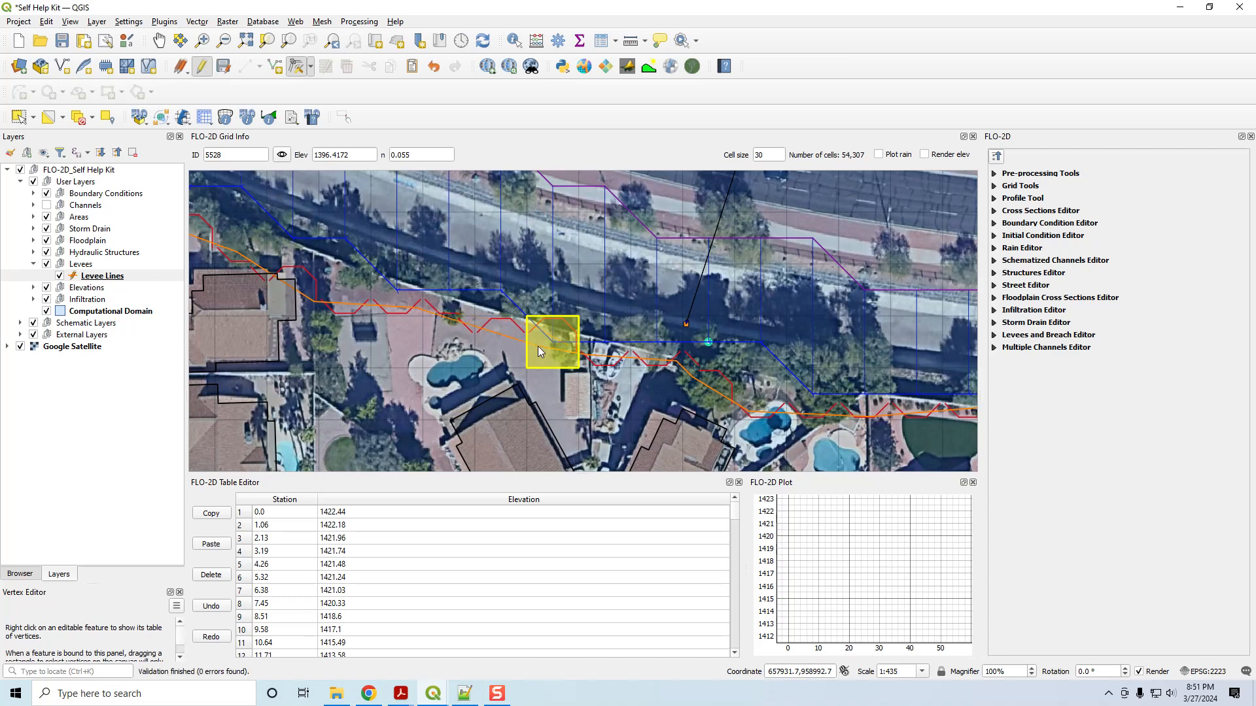
left_click(536, 346)
left_click(535, 357)
left_click(584, 358)
Stop editing the Levee Lines layer and save its changes.
left_click(200, 70)
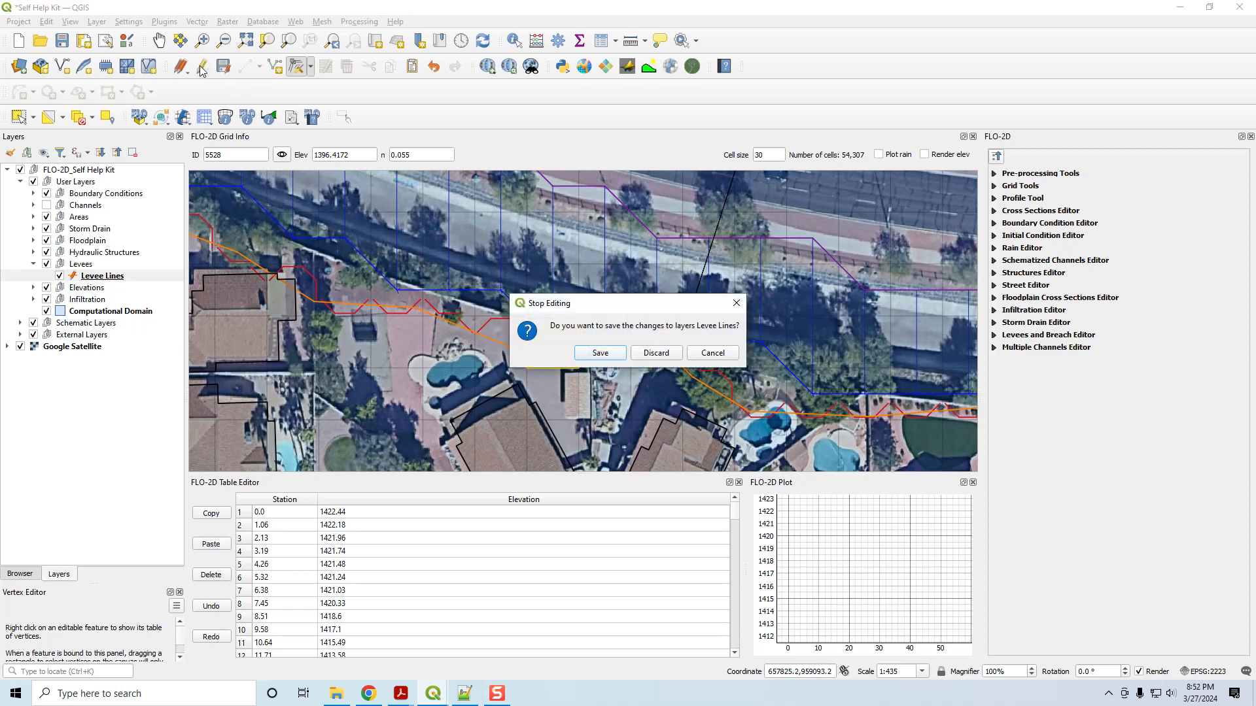
left_click(602, 355)
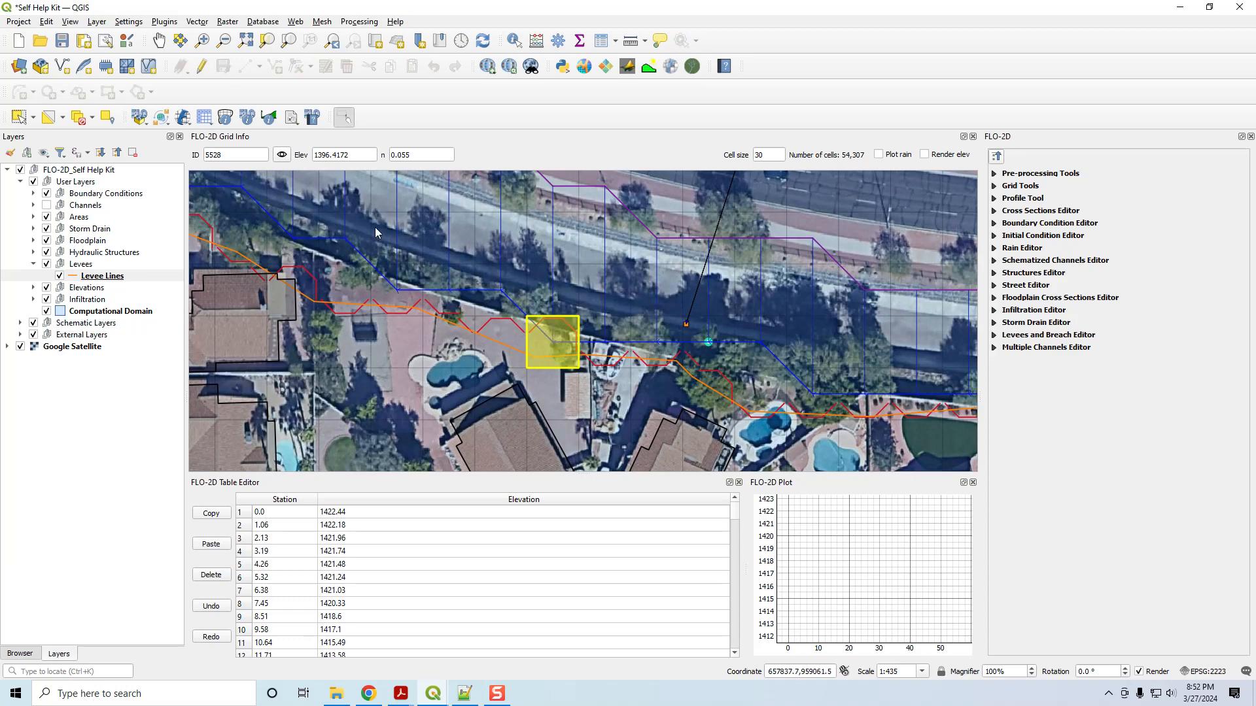
left_click(198, 119)
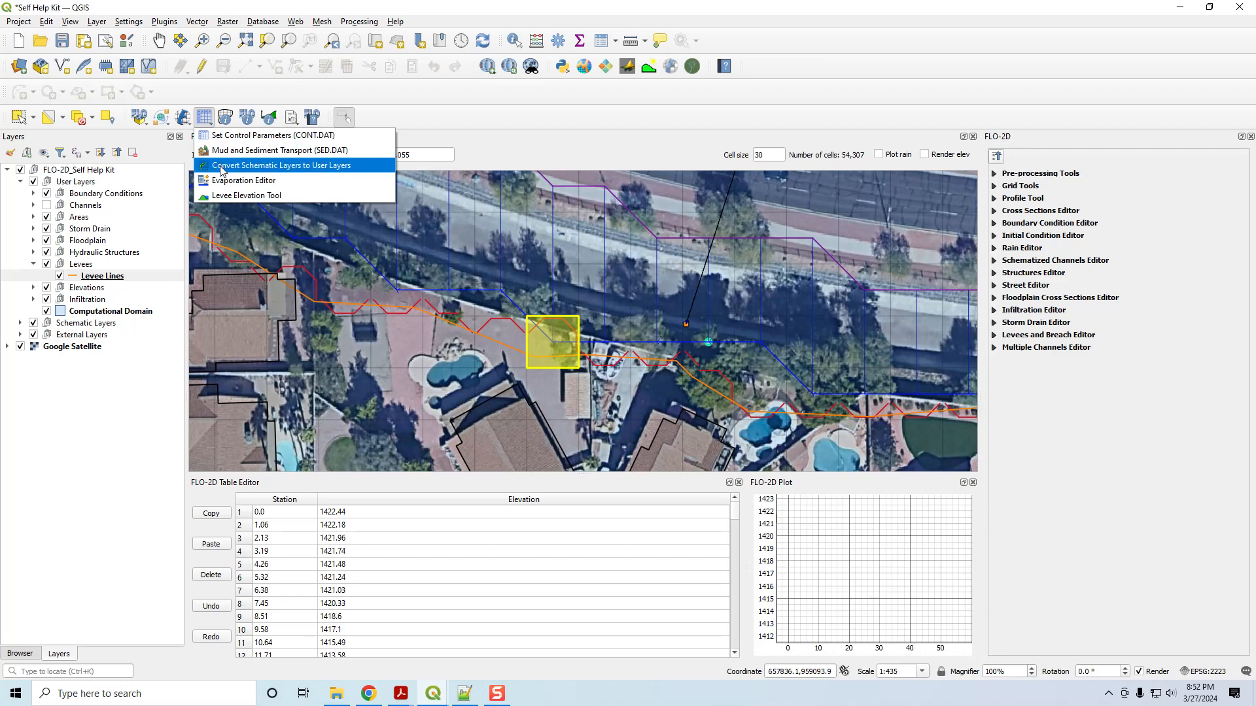
Create schematic levee layers from the user levees, deleting the redundant levee direction.
left_click(228, 195)
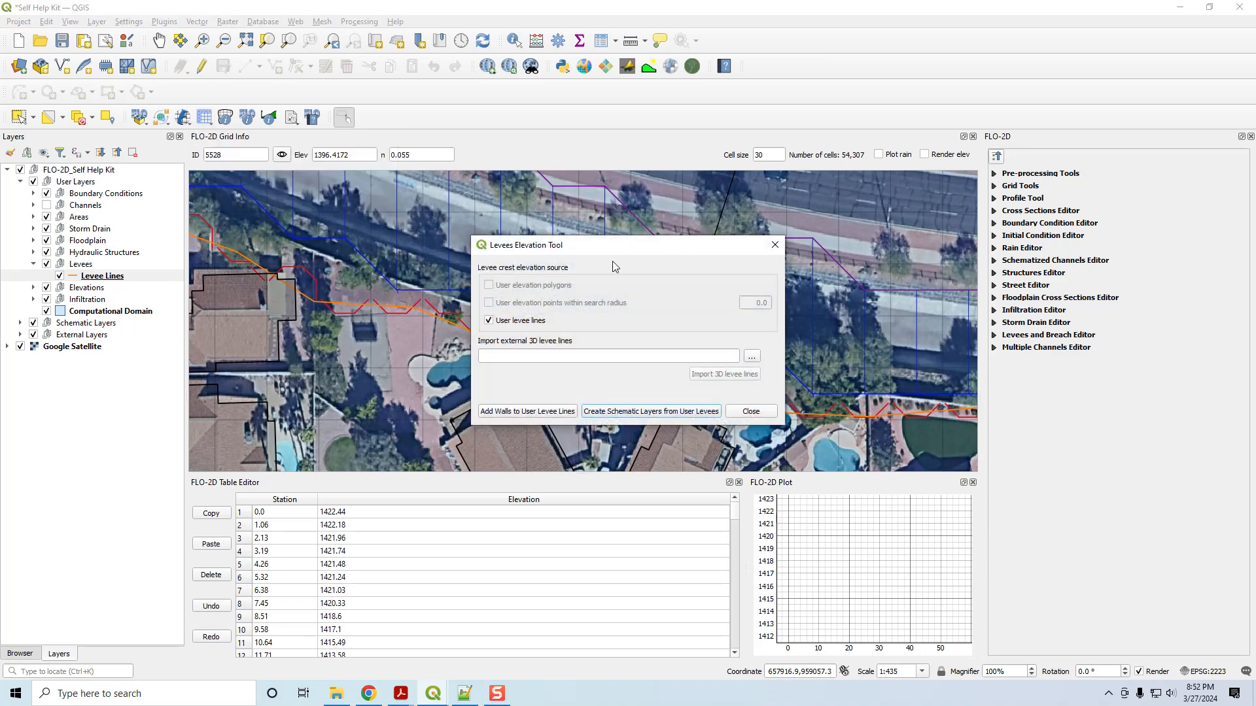
left_click(638, 411)
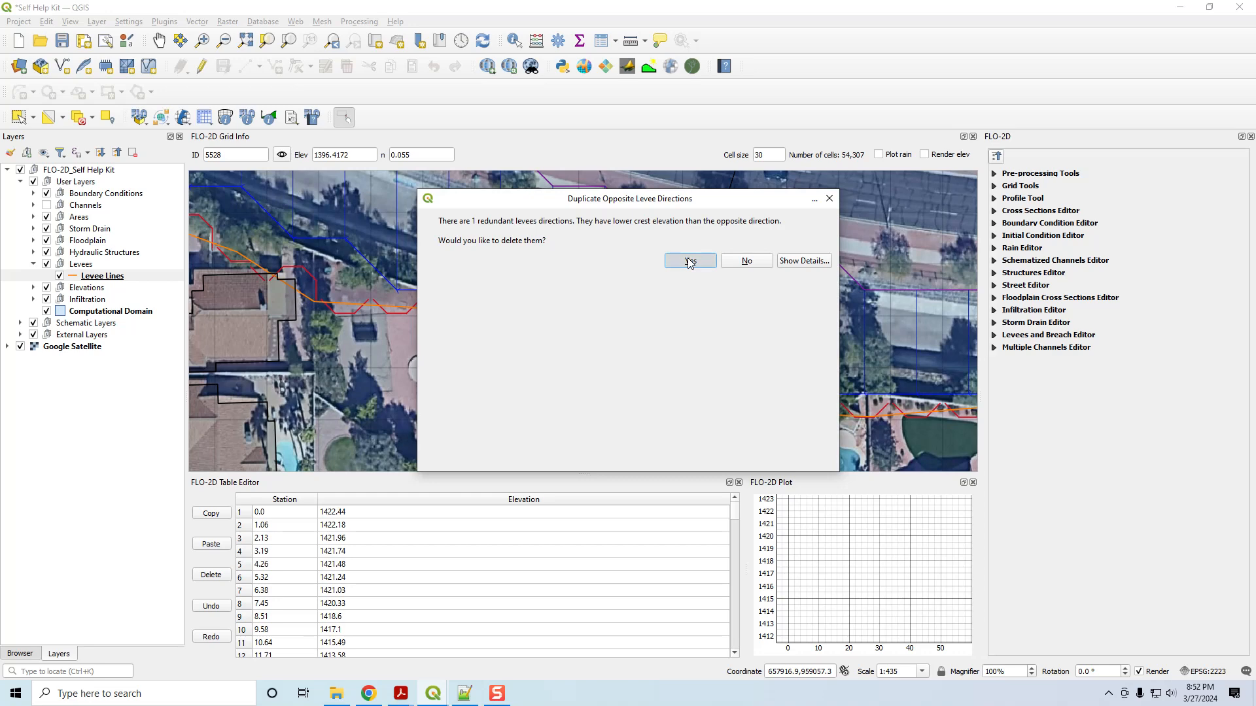
left_click(689, 261)
left_click(687, 378)
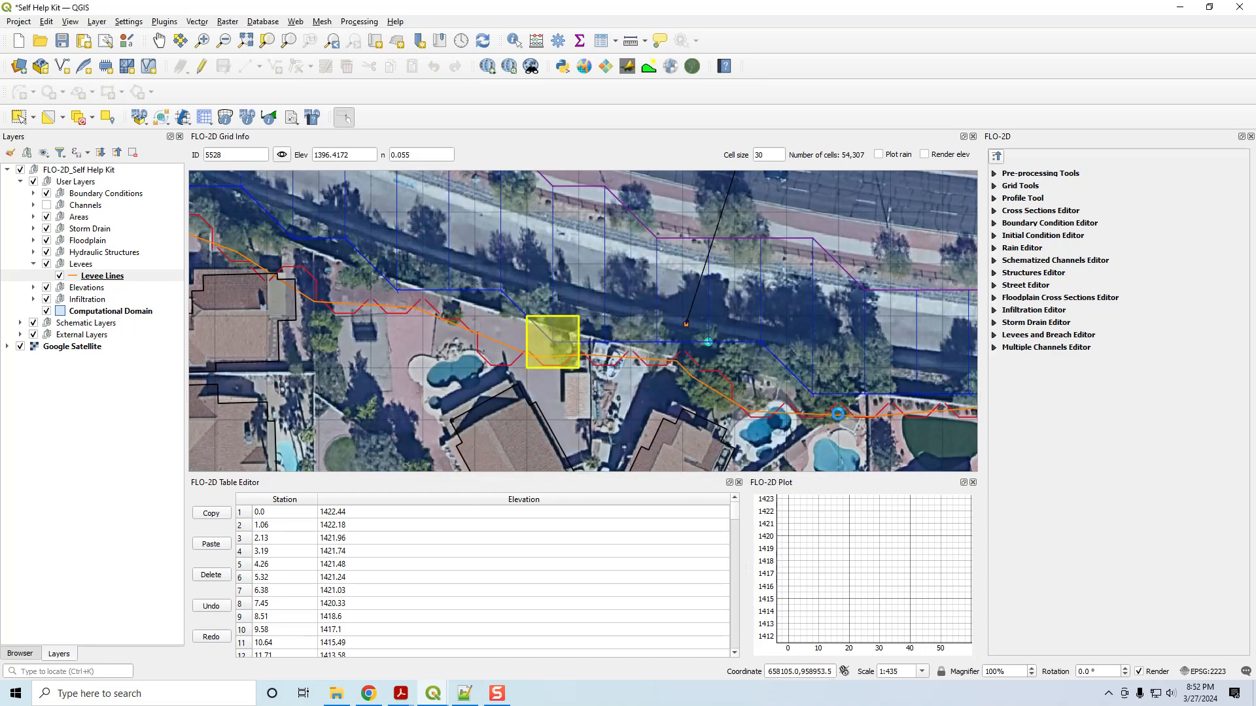
left_click_drag(873, 407, 598, 336)
left_click_drag(916, 327, 514, 366)
left_click_drag(815, 366, 658, 365)
scroll(658, 366, "down", 2)
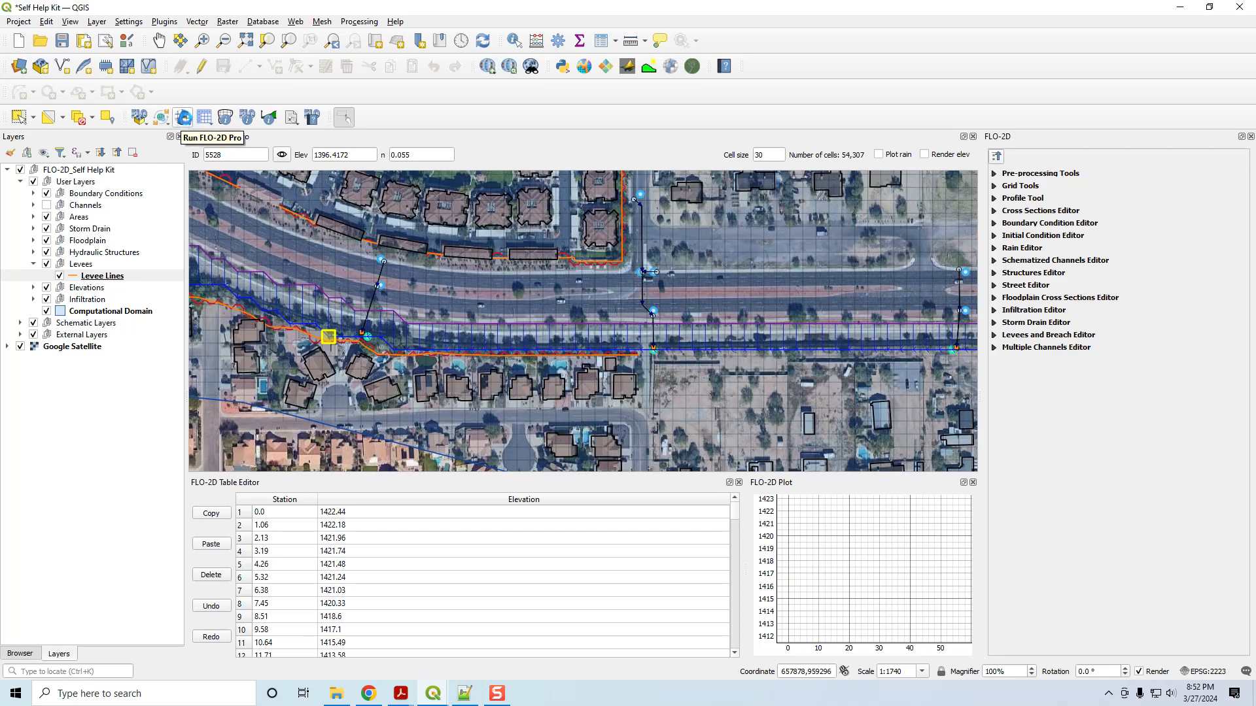
Export only the Levees component as DAT files to the QGIS Lesson 4 Export folder.
left_click(161, 117)
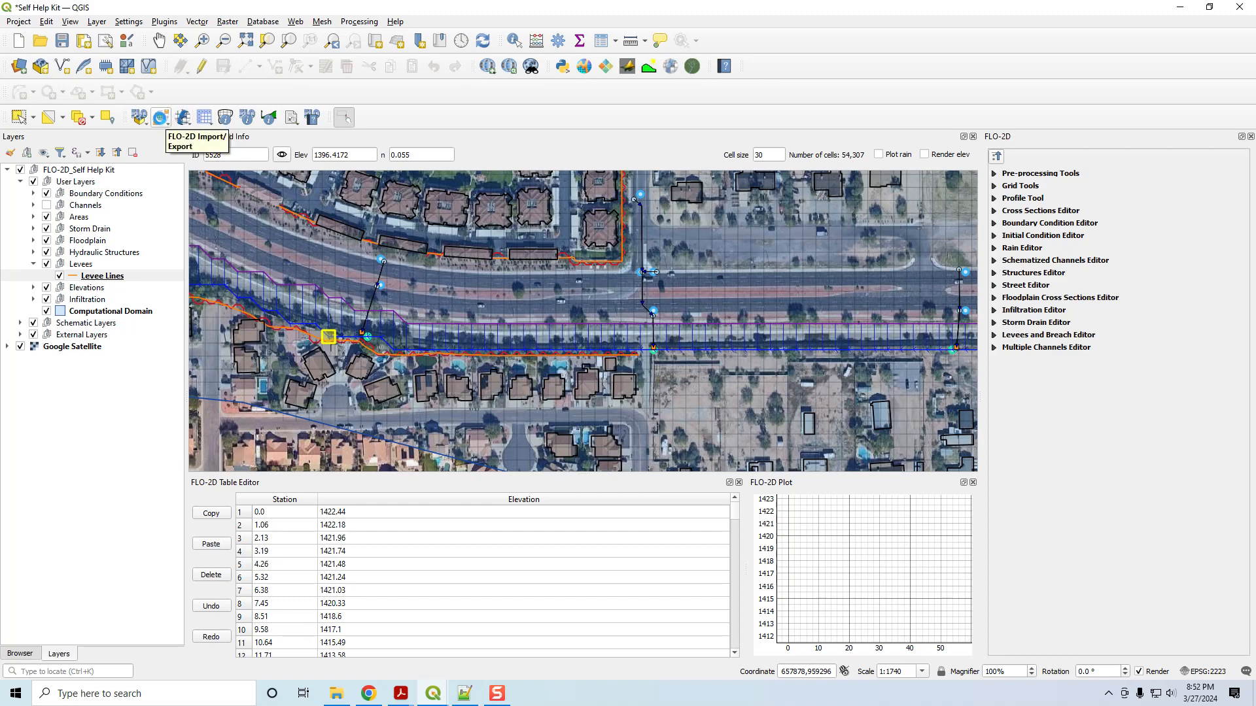
left_click(203, 166)
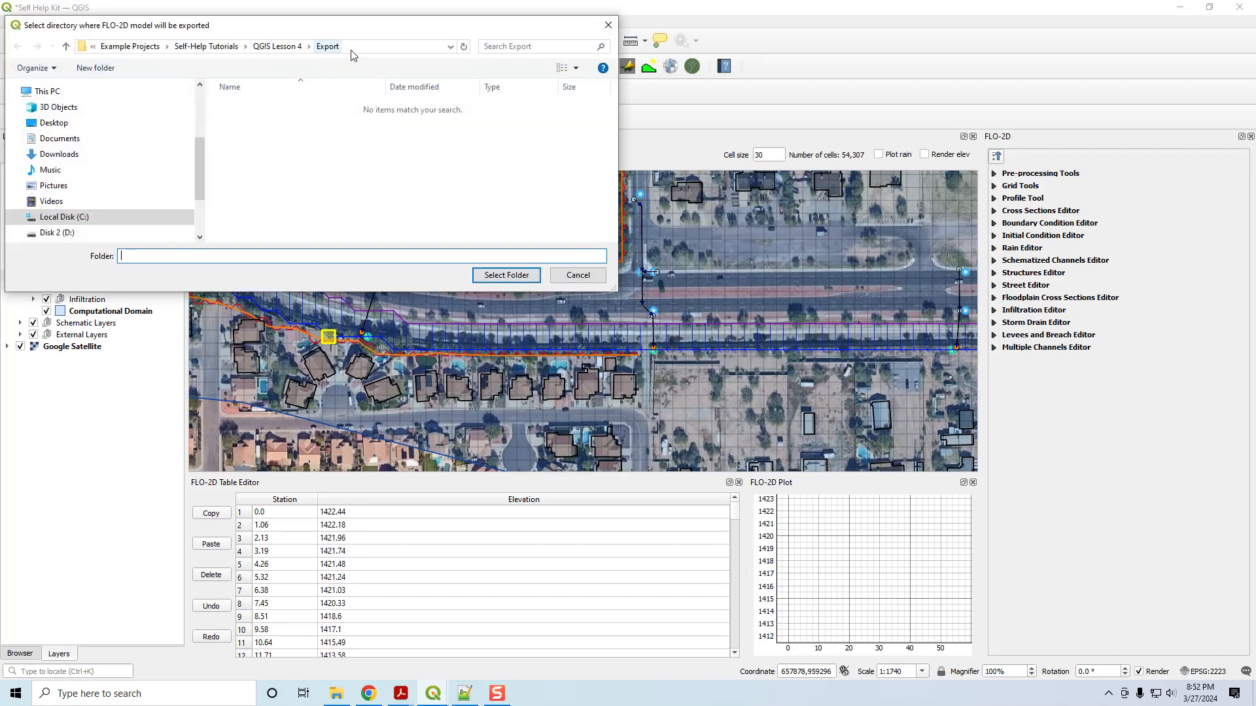
left_click(505, 274)
left_click(617, 303)
left_click(447, 402)
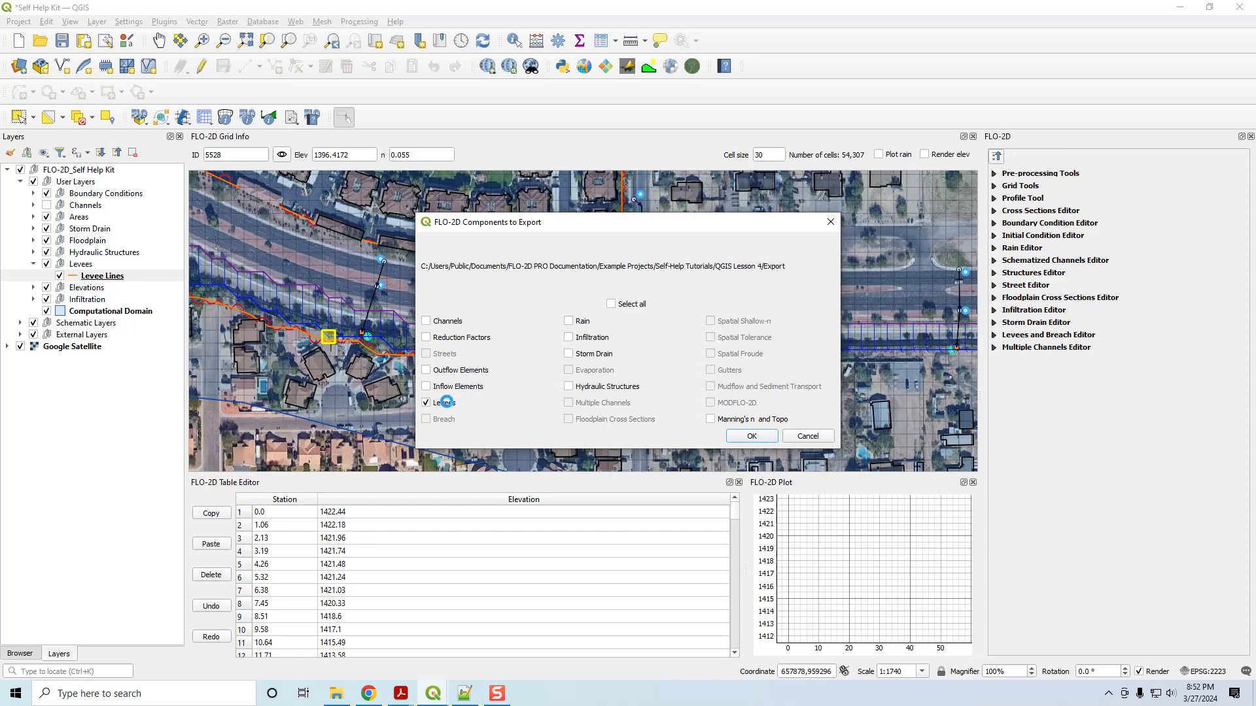
left_click(752, 435)
left_click(769, 390)
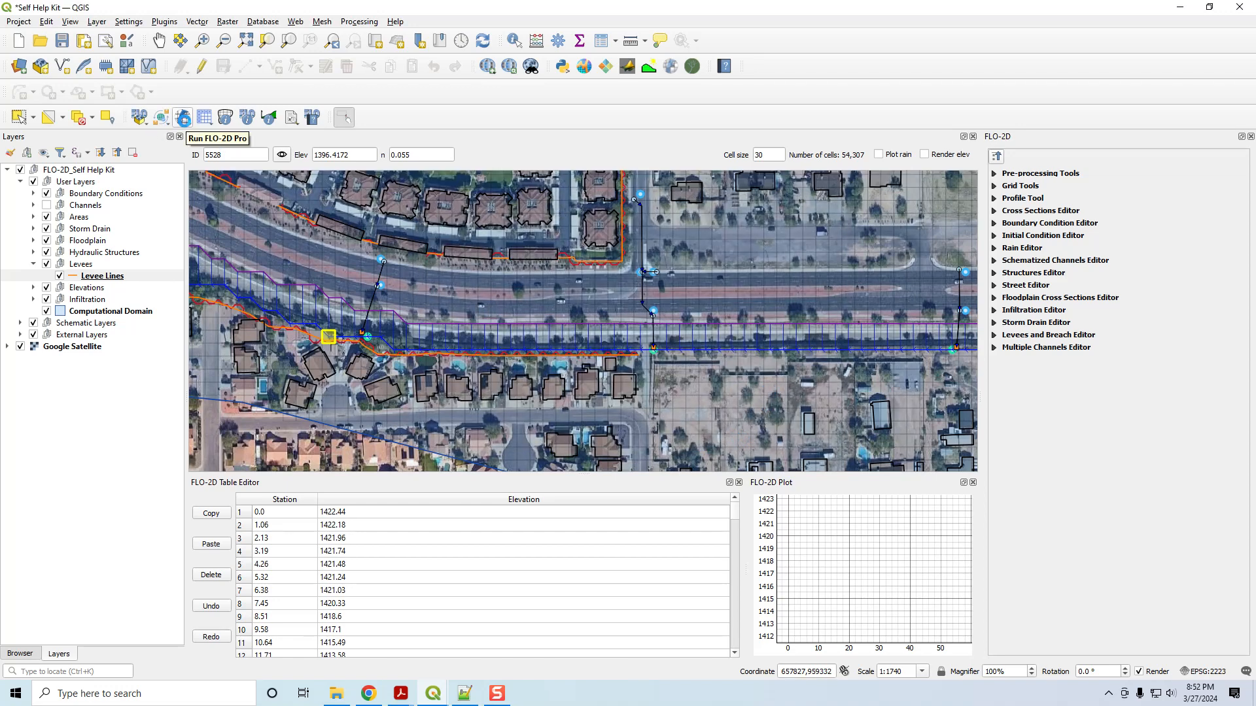
left_click(183, 118)
Launch FLO-2D Pro on the re-exported model in the Export folder to start the flow depth simulation.
left_click(209, 168)
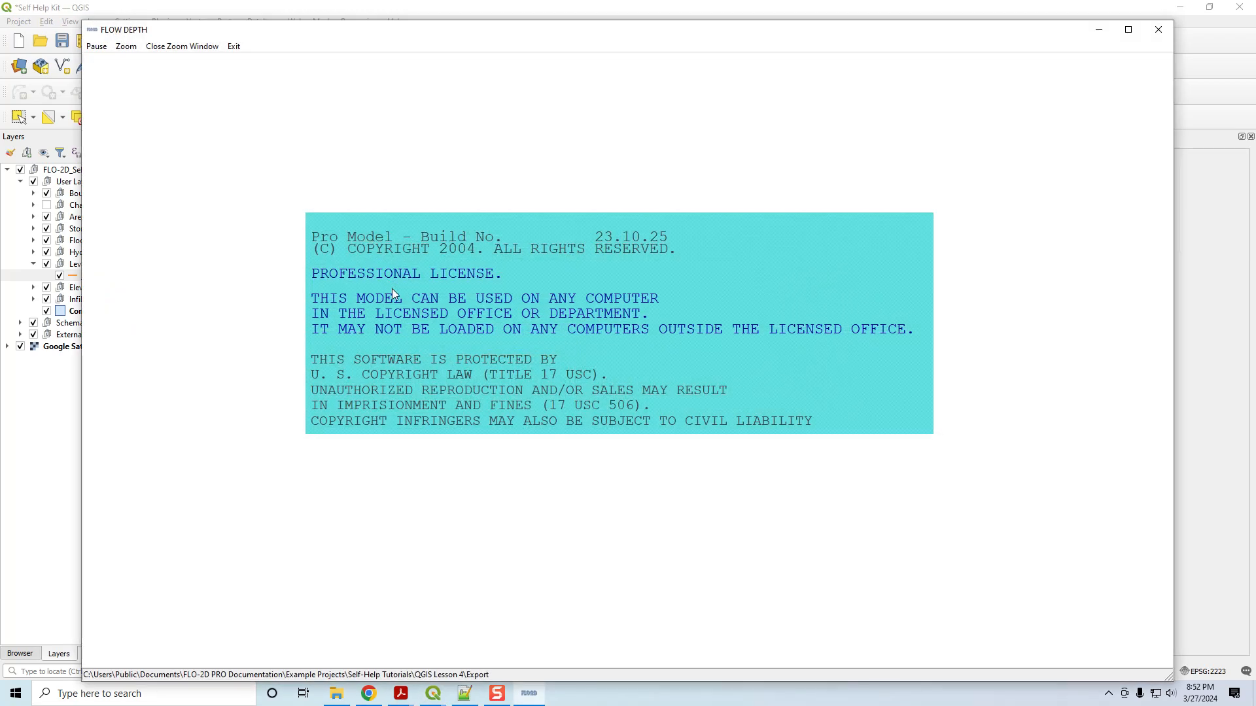